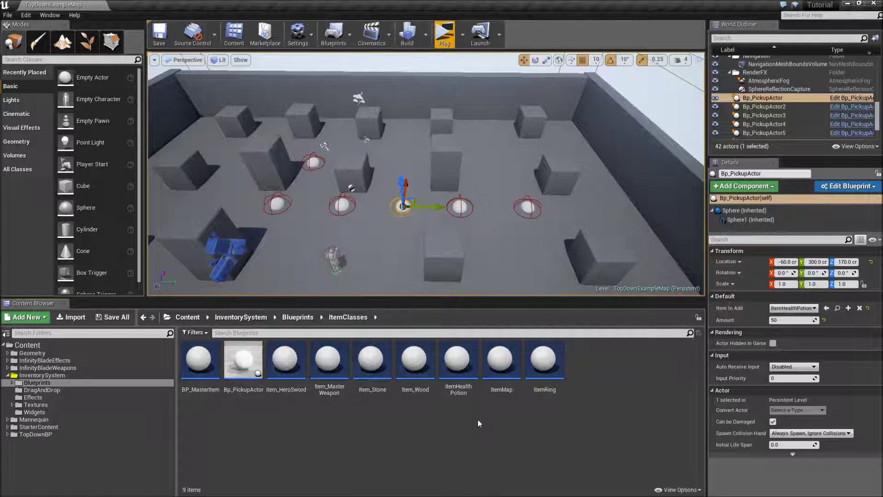
Step: Make the Bp_PickupActor2 sphere give 50 Item_Stone
left_click(391, 266)
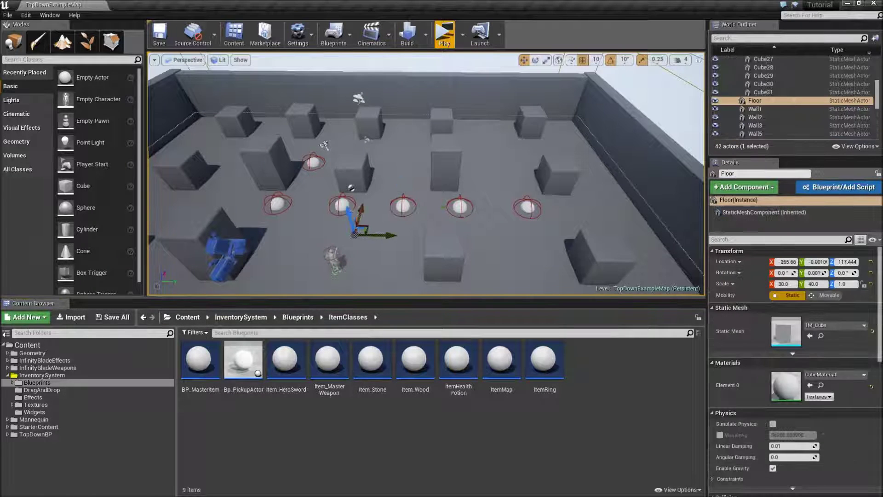
left_click(344, 203)
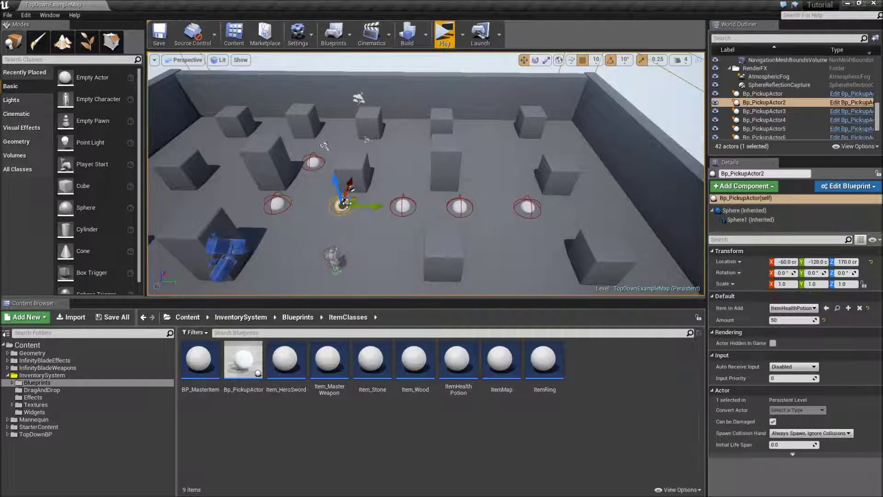
left_click(793, 308)
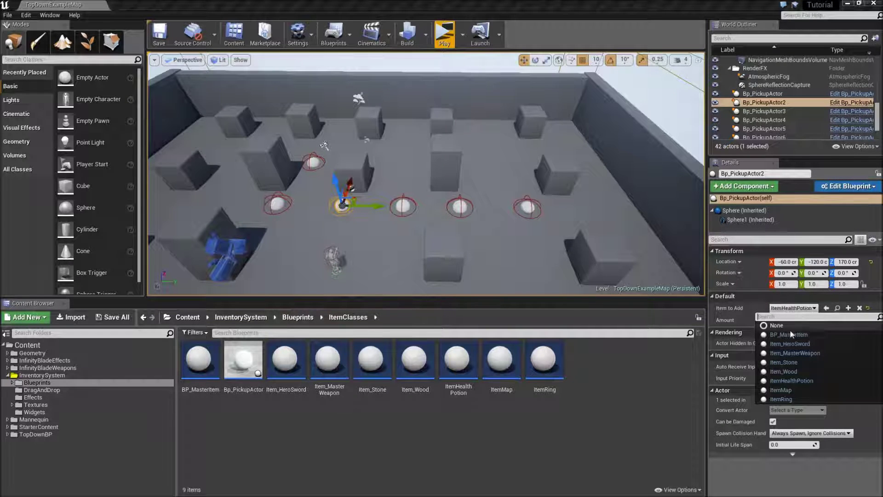
left_click(784, 362)
left_click(784, 320)
type("50")
key("Return")
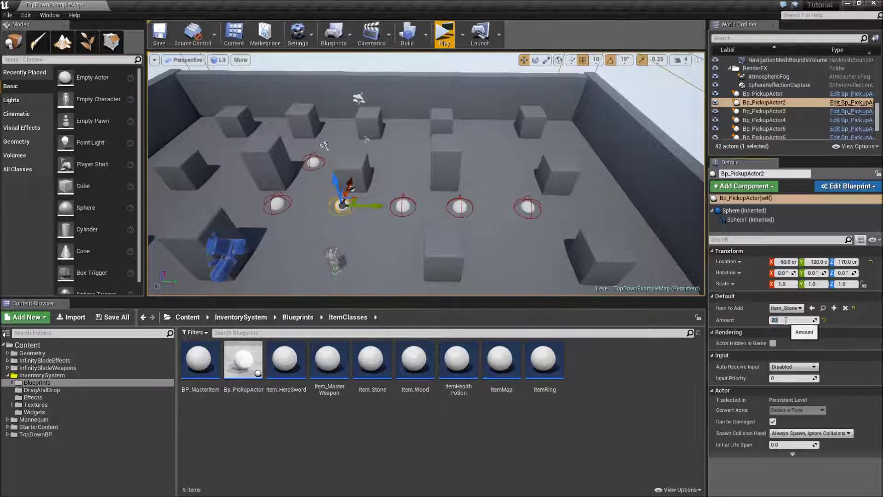
Step: Make the Bp_PickupActor sphere give 30 Item_Wood, then show the Widgets folder
left_click(403, 206)
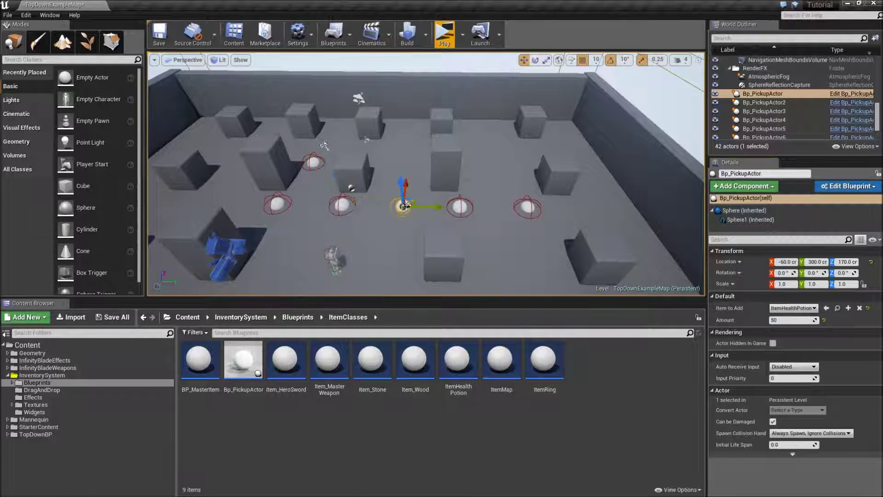
left_click(792, 307)
left_click(794, 371)
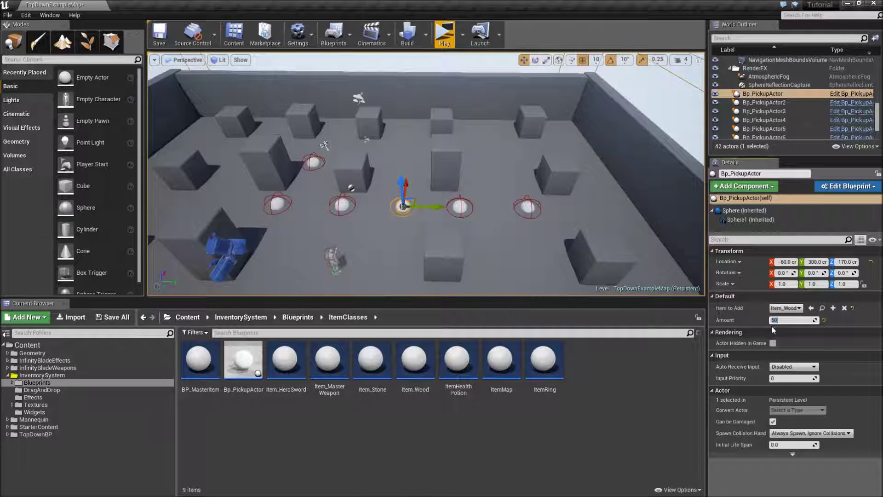
type("30")
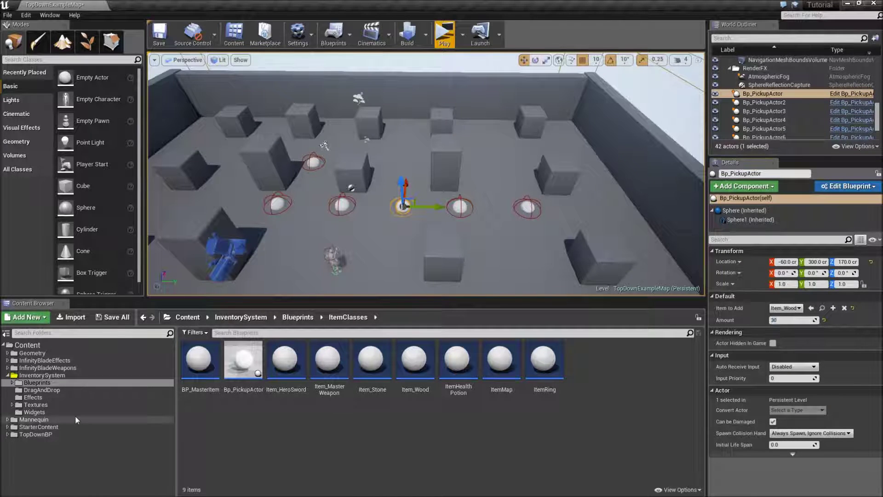
left_click(73, 412)
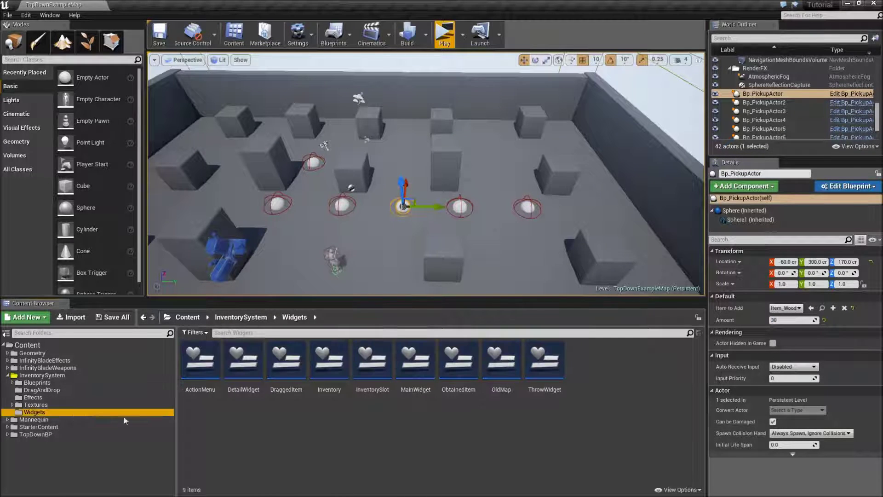
Step: Set the Material colour on ObtainedItem's Select node to green, then play-test collecting pickups
double_click(465, 390)
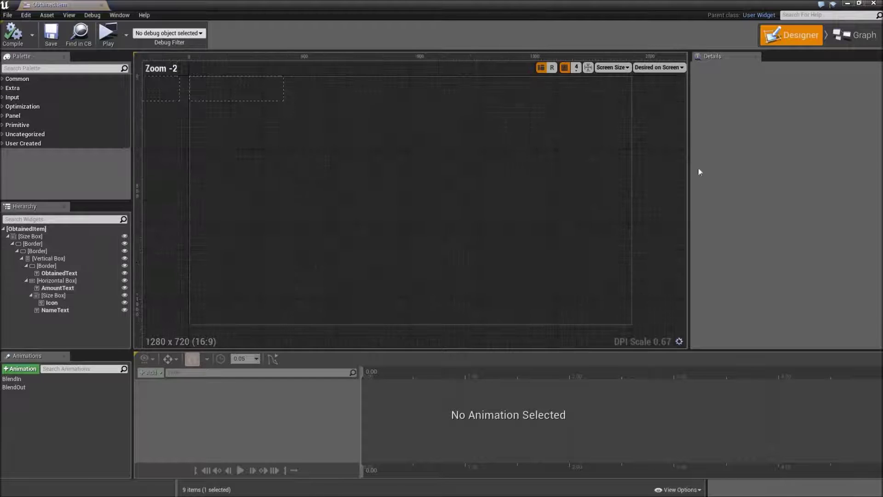
left_click(854, 35)
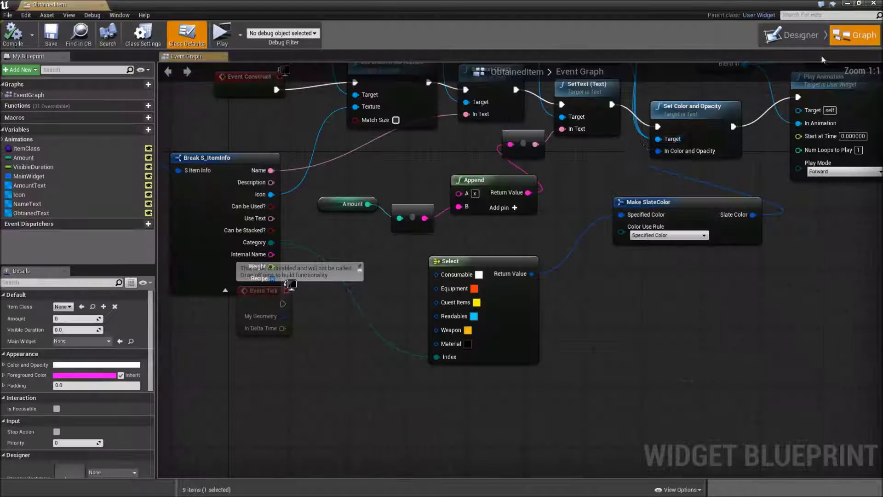
left_click(468, 345)
left_click(502, 346)
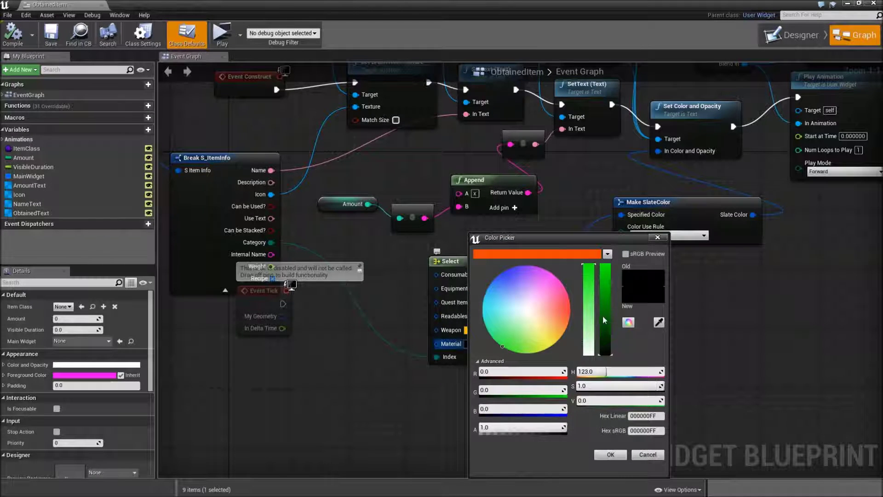
left_click_drag(587, 328, 588, 267)
left_click(608, 453)
left_click(222, 35)
key("w")
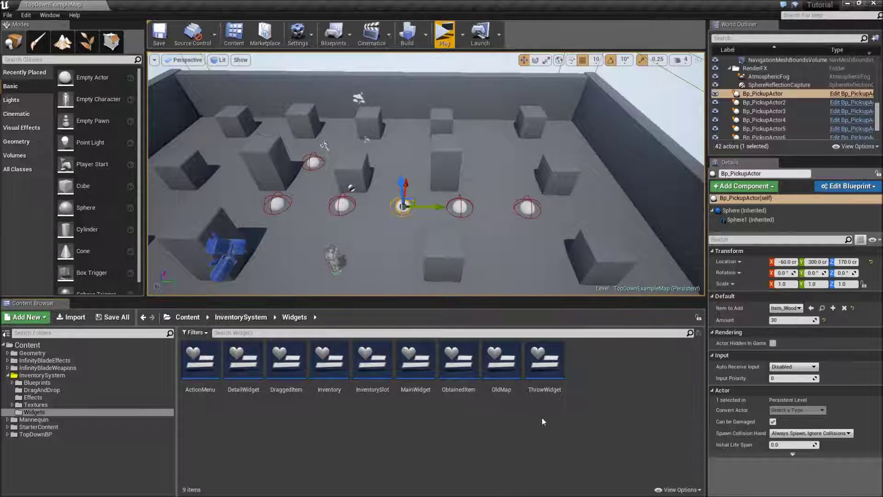
Step: Add a User Interface > Widget Blueprint named CraftingMenu and open it in the designer
right_click(574, 375)
scroll(595, 363, "down", 2)
mouse_move(598, 367)
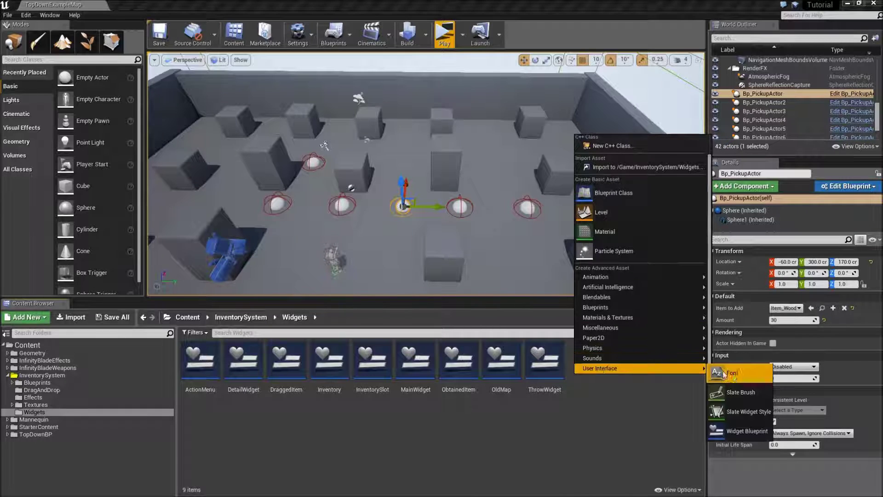
left_click(742, 429)
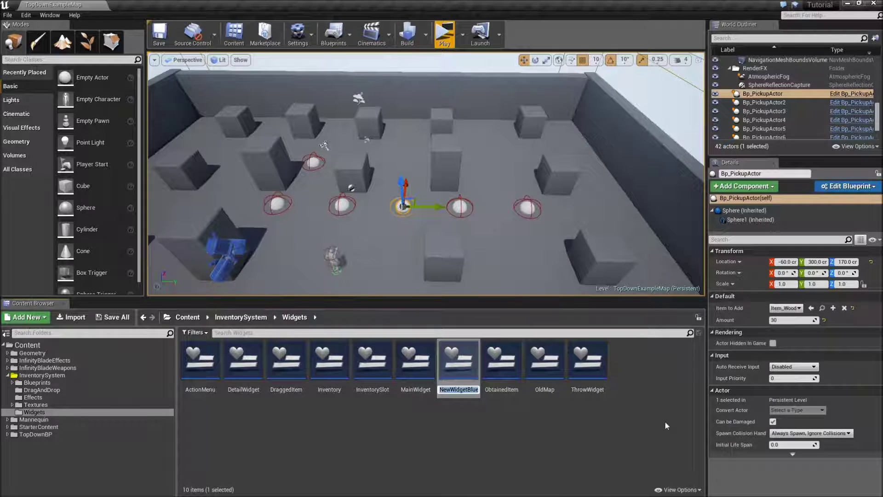
type("CraftingMenu")
key("Return")
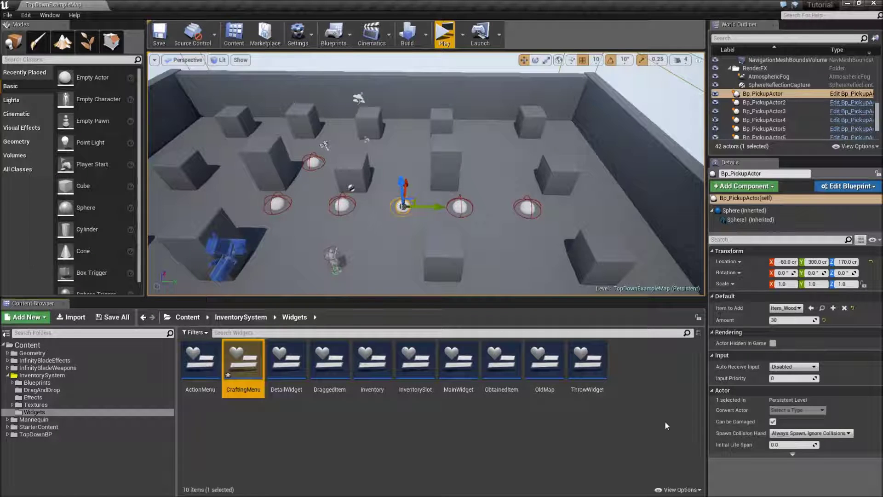
double_click(241, 365)
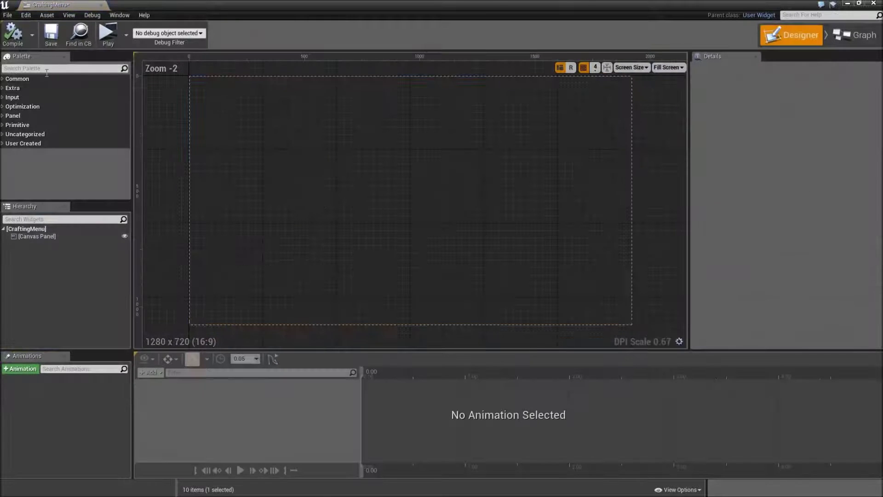
Step: Delete the default Canvas Panel and preview the widget at Desired on Screen size
left_click(81, 238)
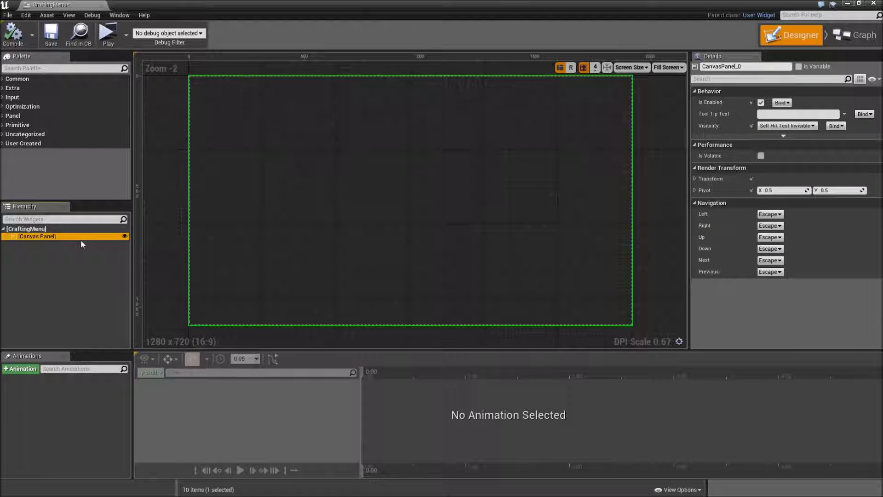
key("Delete")
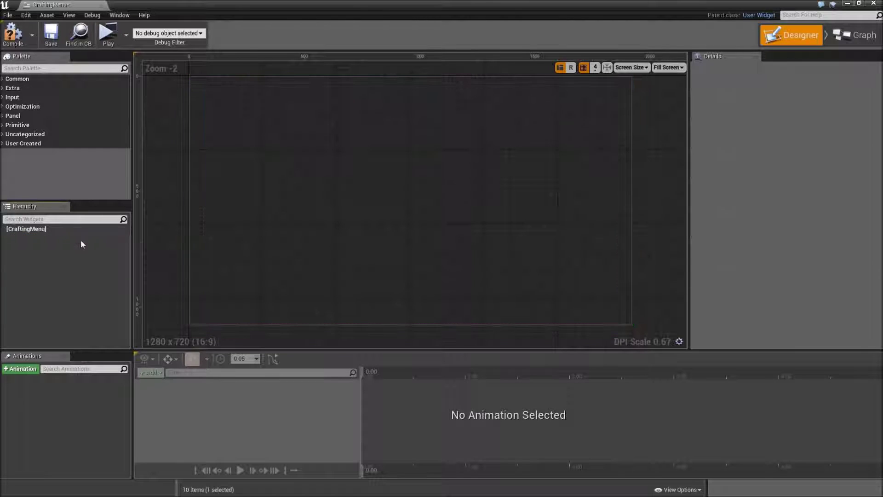
left_click(669, 67)
left_click(678, 118)
Step: Add a Size Box as the root with a 600 width override
left_click(39, 69)
type("size")
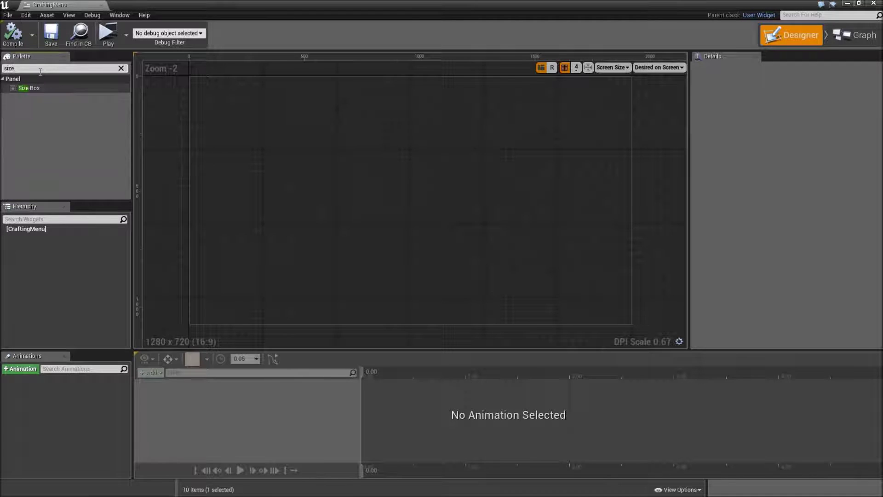
left_click_drag(28, 87, 44, 231)
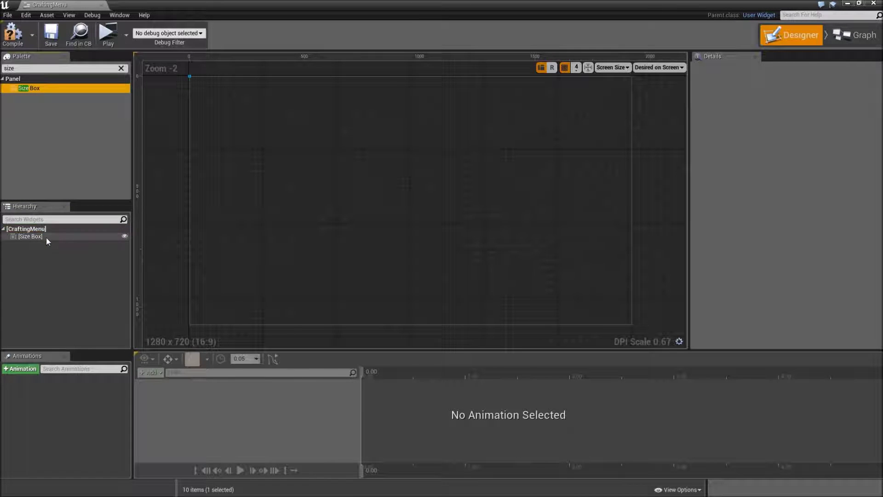
left_click(702, 102)
left_click(770, 102)
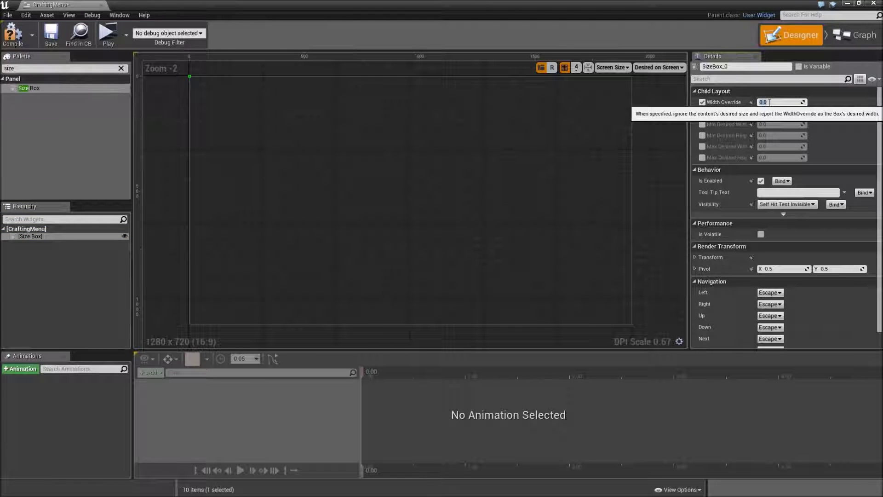
type("600")
left_click(25, 68)
Step: Nest a Vertical Box in the Size Box and a Border inside it
type("verti")
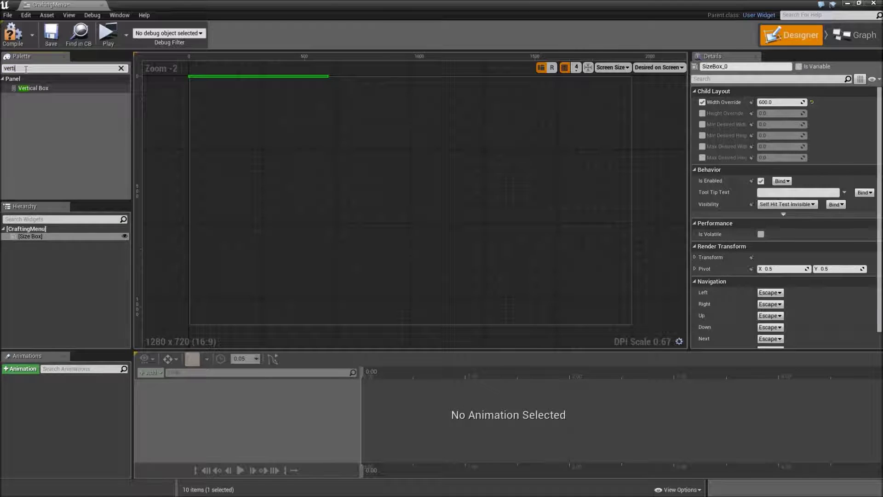
left_click_drag(33, 87, 60, 247)
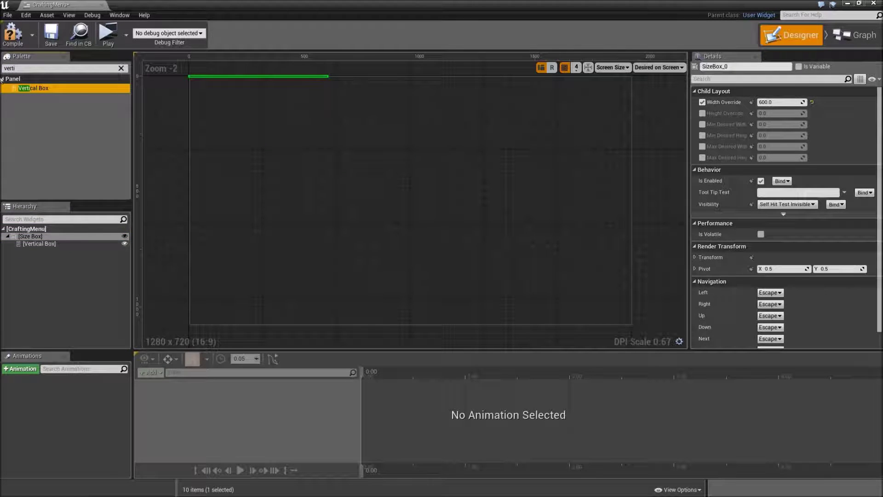
left_click(33, 69)
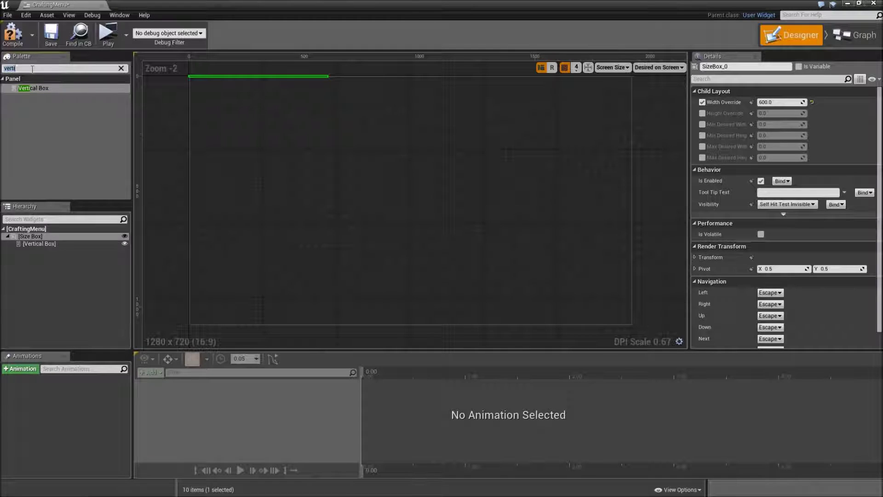
type("border")
left_click_drag(29, 89, 74, 245)
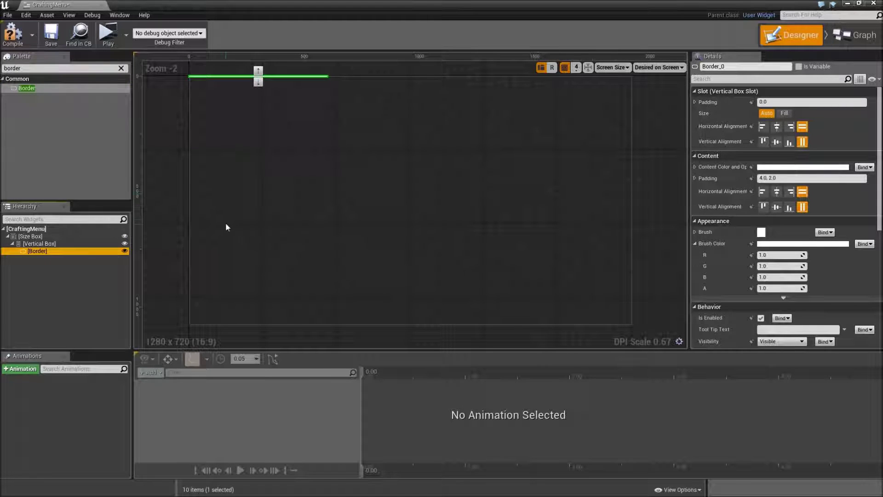
Step: Give the Border 0 content padding and a black brush colour at 0.8 alpha
left_click(781, 177)
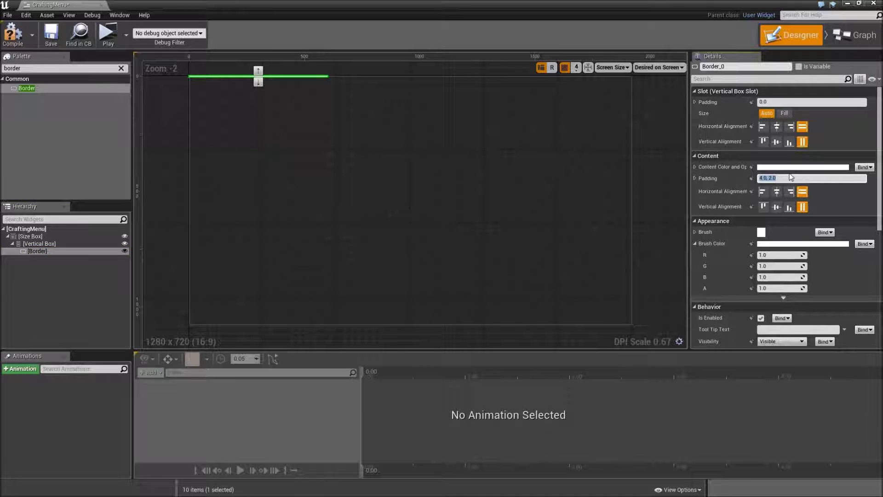
type("0")
key("Return")
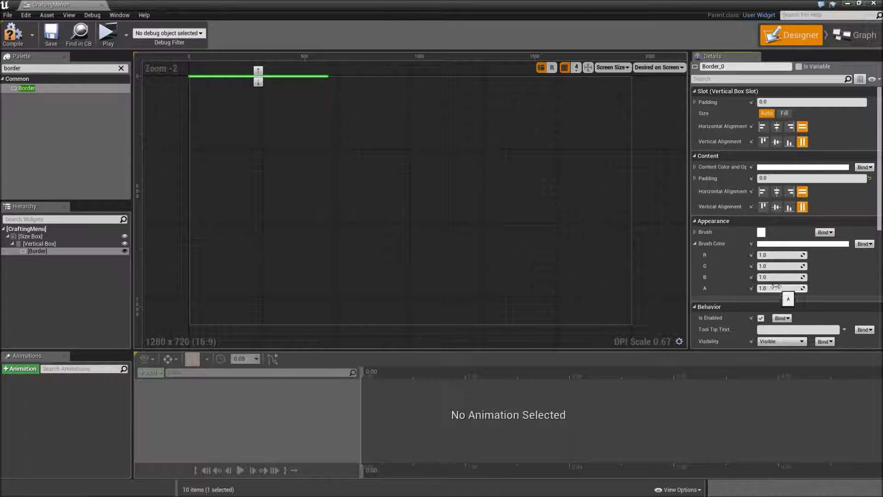
left_click(791, 244)
left_click_drag(715, 276, 657, 426)
left_click(658, 426)
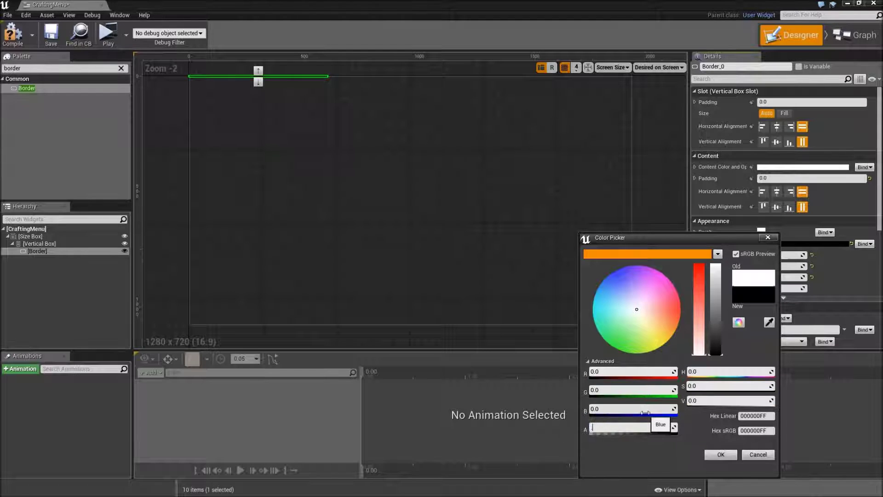
type("0.8")
key("Return")
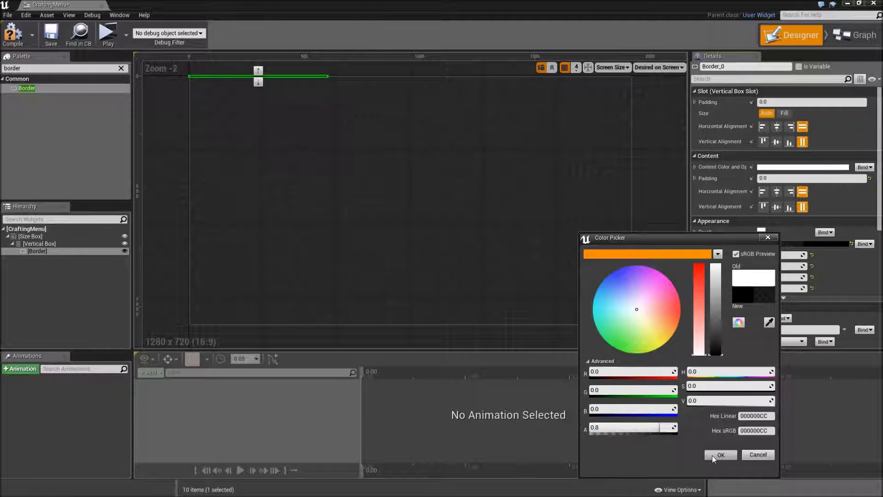
left_click(720, 455)
Step: Nest a Horizontal Box inside the Border
left_click(36, 68)
left_click(36, 68)
key("BackSpace")
key("BackSpace")
key("BackSpace")
key("BackSpace")
key("BackSpace")
key("BackSpace")
type("hori")
left_click_drag(45, 90, 55, 252)
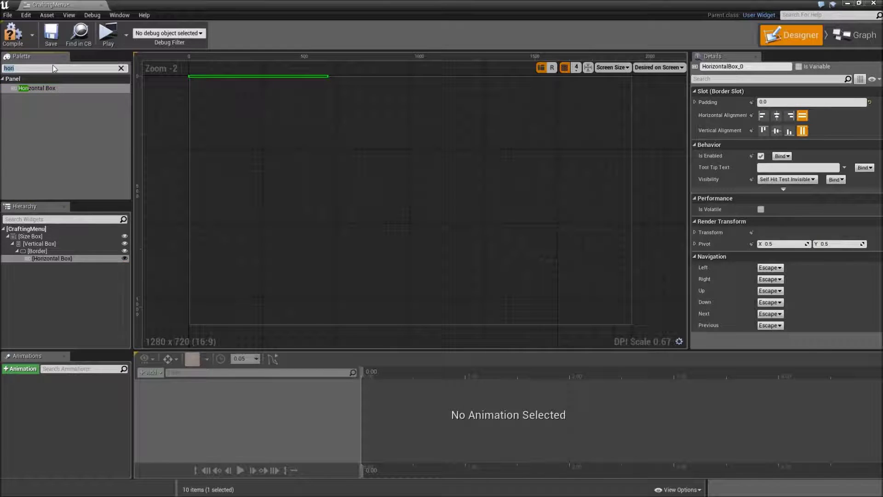
Step: Add a Text widget reading 'Crafting Menu' to the Horizontal Box
key("BackSpace")
key("BackSpace")
key("BackSpace")
key("BackSpace")
type("text")
left_click_drag(36, 88, 64, 261)
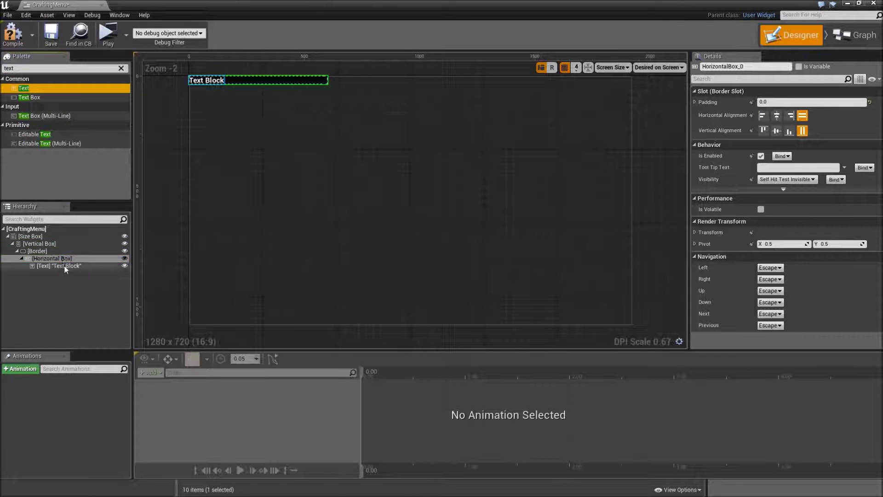
left_click(777, 166)
type("Crafting Menu")
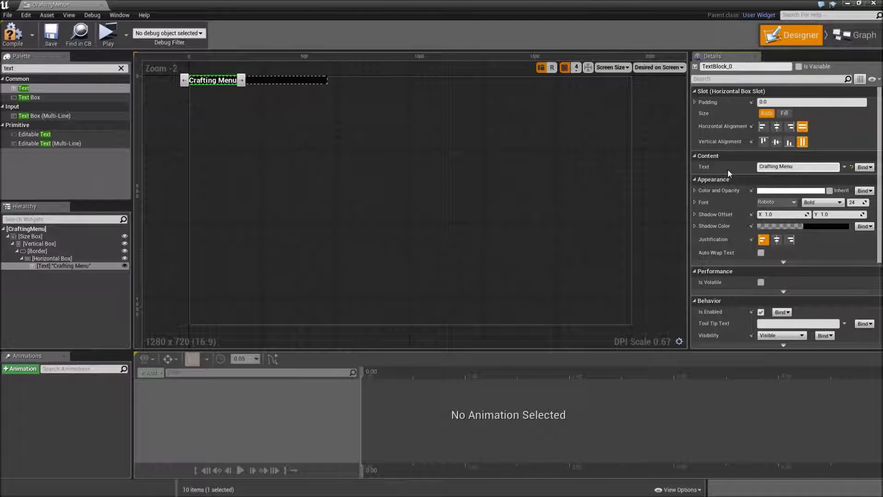
Step: Align the title left, centre it vertically, and give it left padding 5
left_click(763, 127)
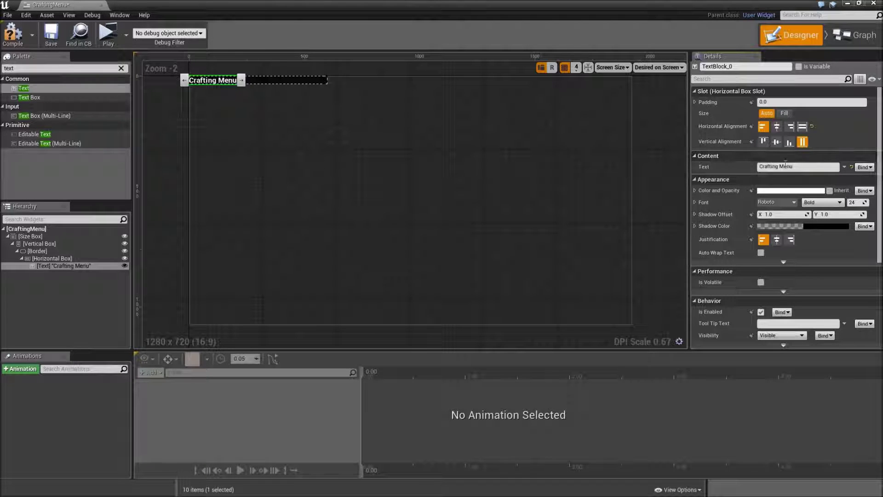
left_click(777, 142)
left_click(695, 102)
left_click(771, 112)
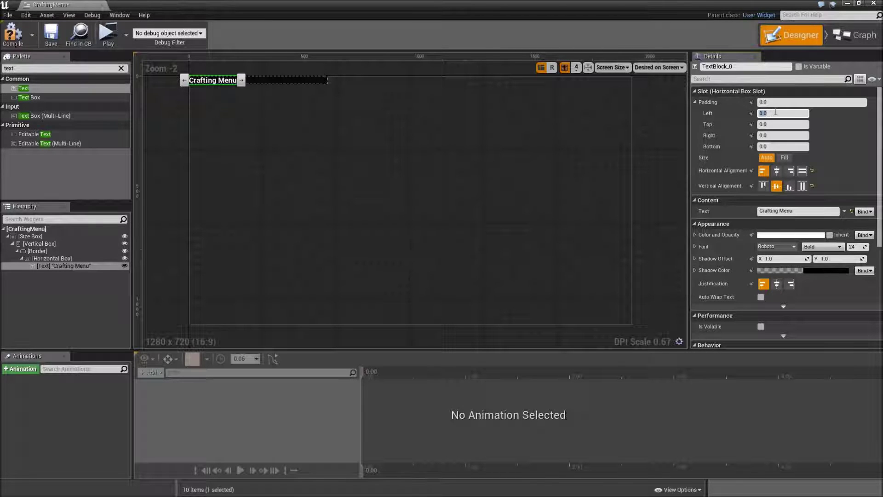
type("5")
key("Return")
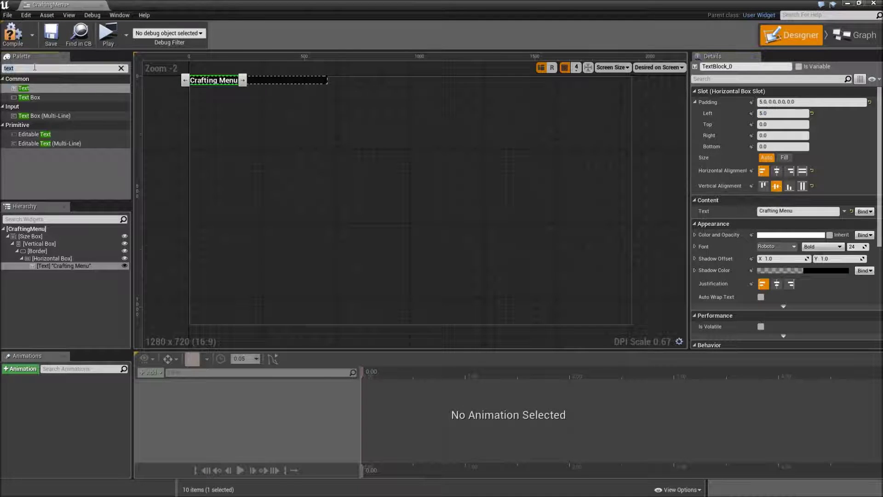
Step: Add a Button next to the title text in the Horizontal Box
type("but")
left_click_drag(27, 88, 71, 272)
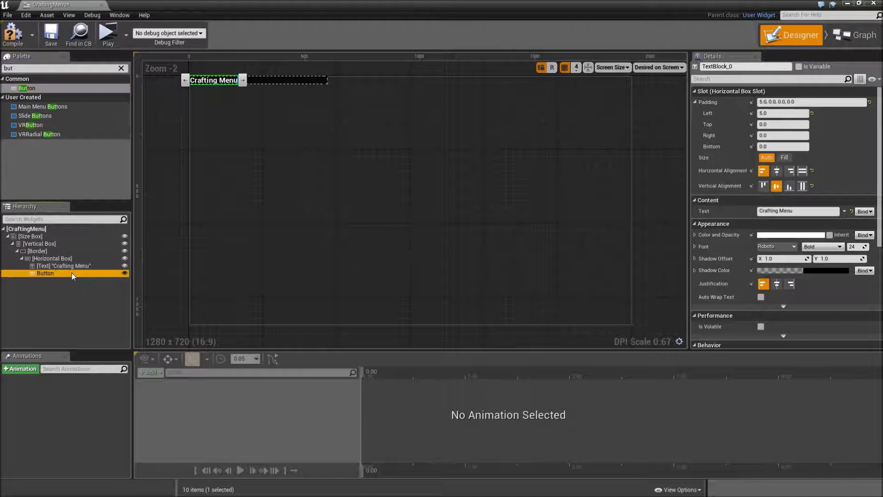
scroll(253, 141, "up", 4)
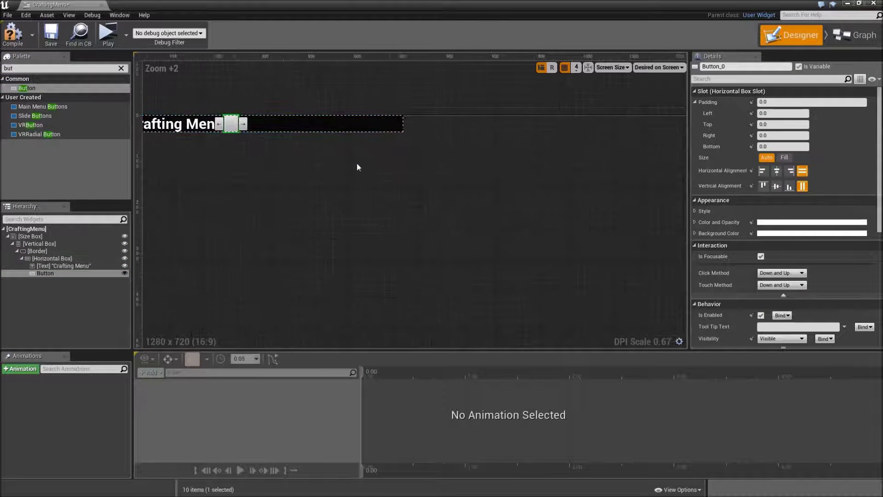
Step: Set the button to Fill, right-aligned and vertically centred, and rename it CloseButton
left_click(784, 157)
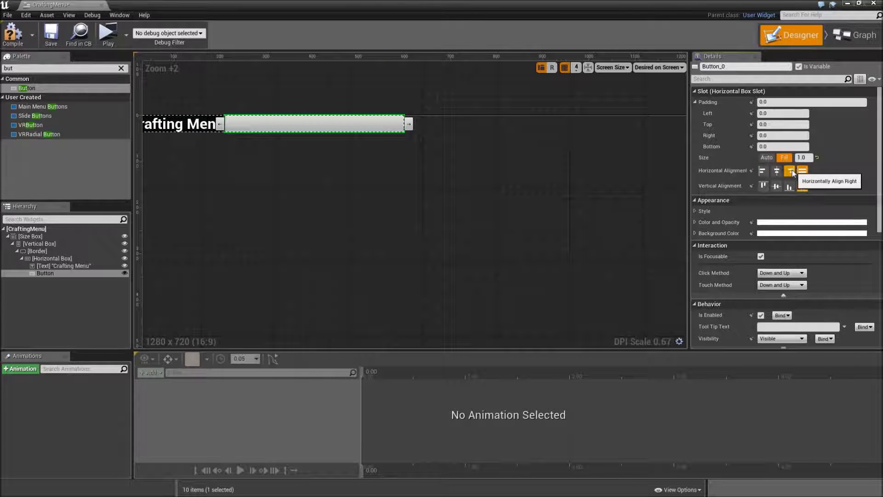
left_click(790, 171)
left_click(776, 186)
left_click(734, 67)
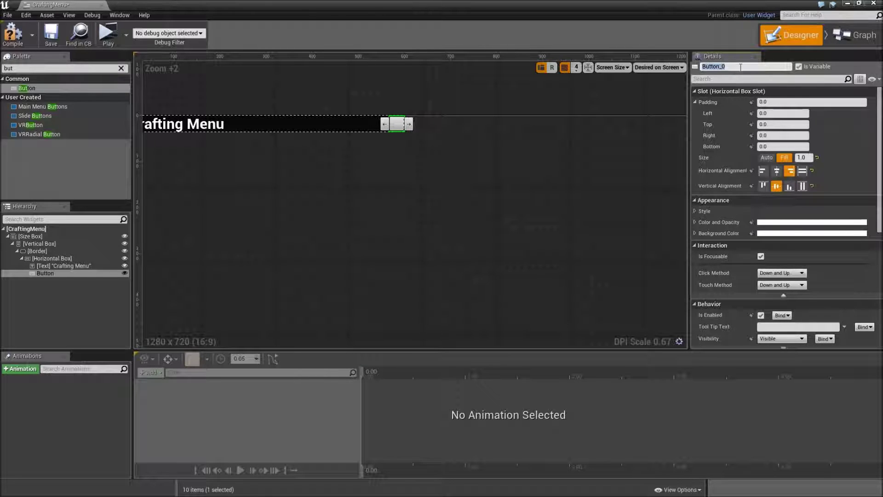
type("CloseButton")
key("Return")
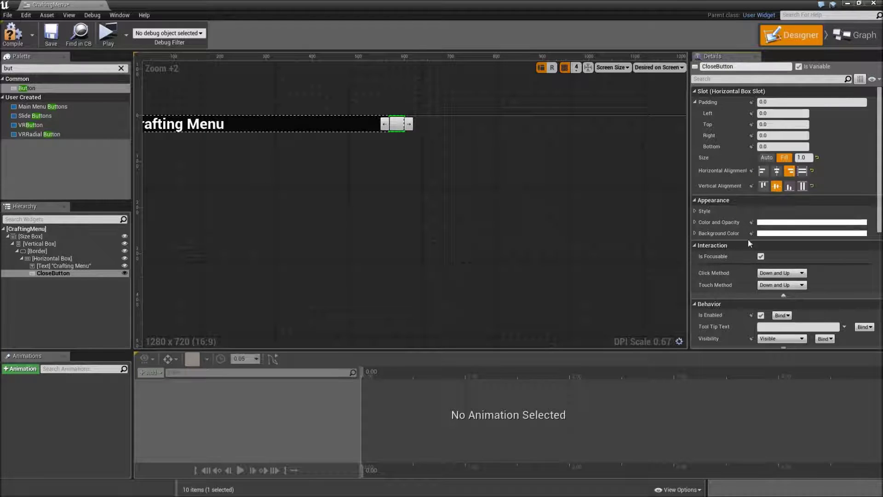
Step: Make CloseButton's background colour red
left_click(765, 233)
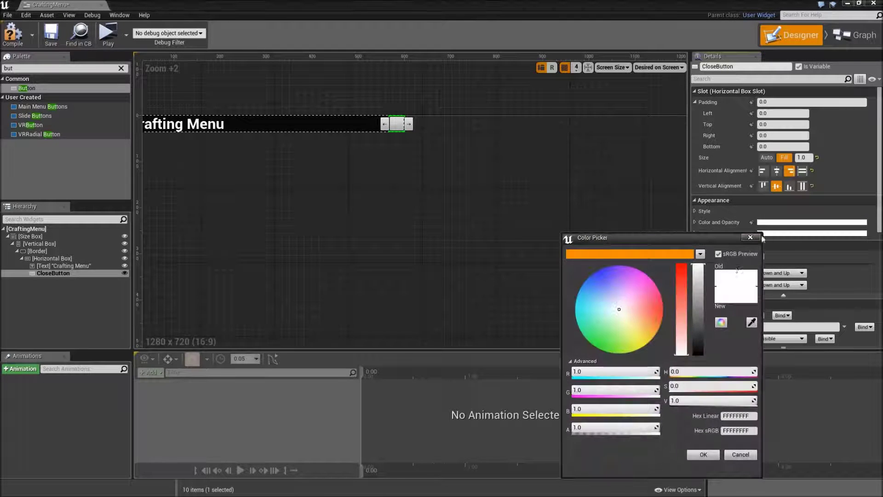
left_click_drag(680, 316, 684, 248)
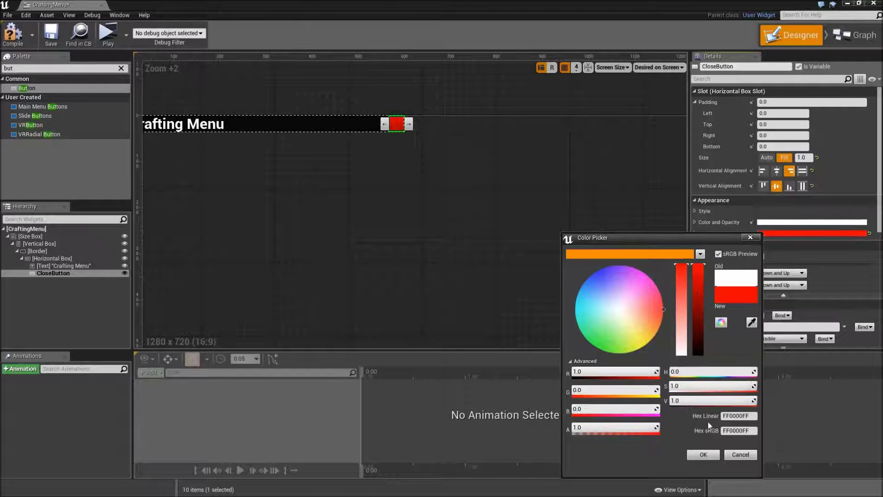
left_click(697, 460)
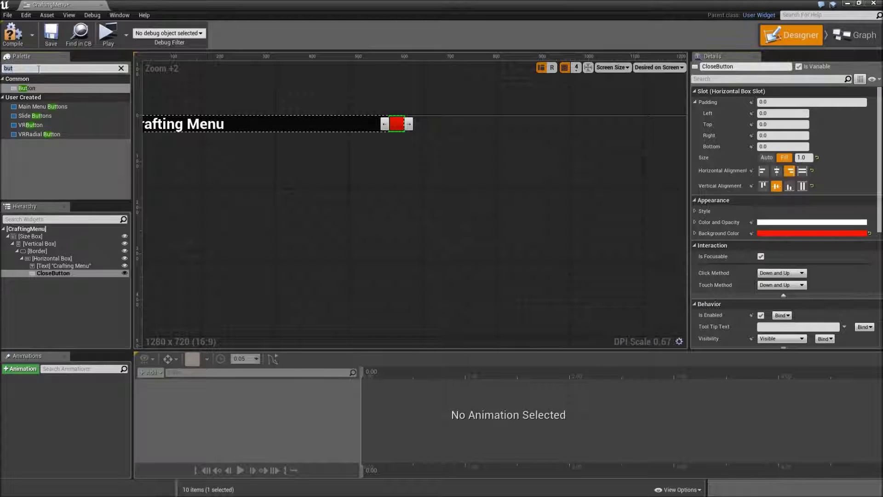
Step: Put a Text widget inside CloseButton
key("BackSpace")
key("BackSpace")
key("BackSpace")
type("text")
left_click_drag(23, 88, 84, 274)
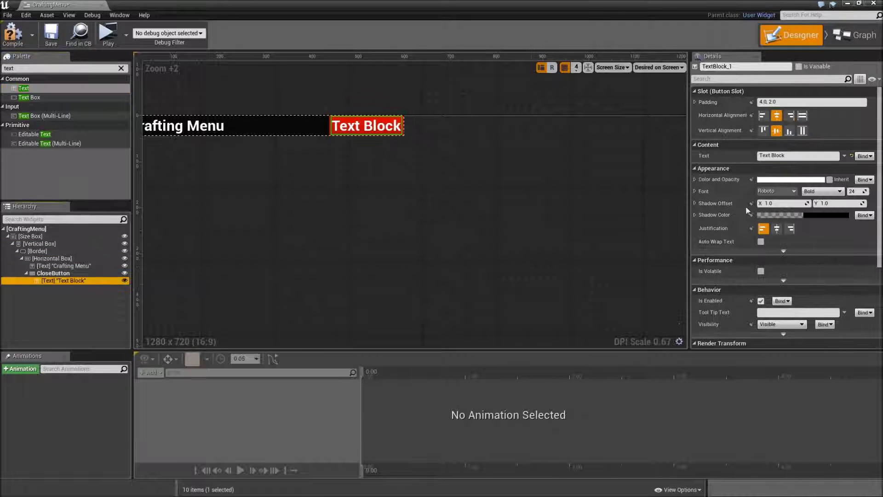
Step: Label the close button 'X' with 12.0, 5.0 padding
left_click(789, 156)
type("X")
key("Return")
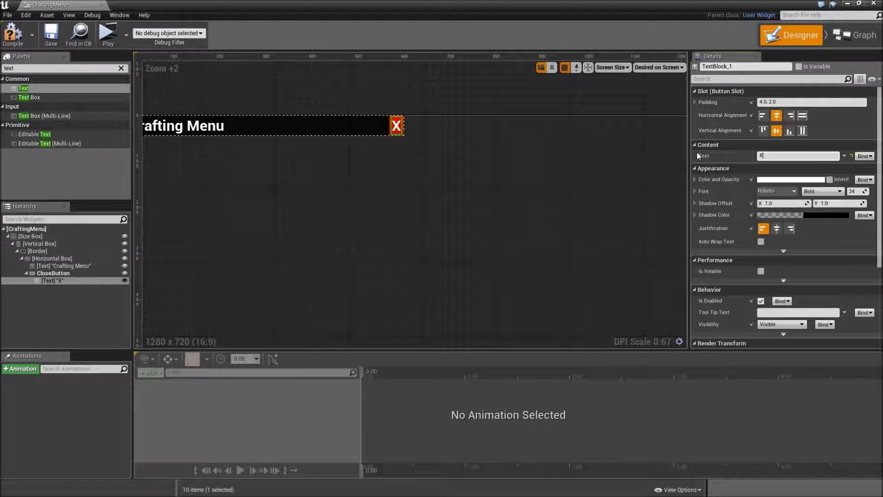
left_click(694, 102)
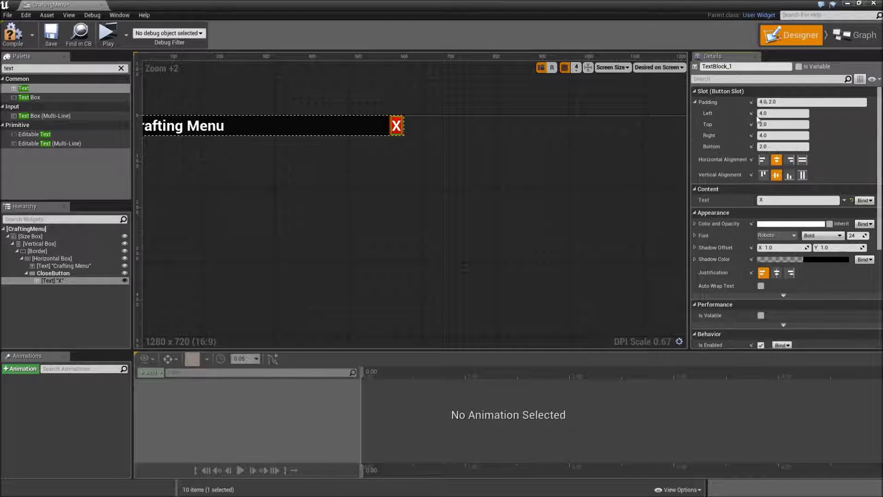
left_click(694, 102)
left_click(787, 102)
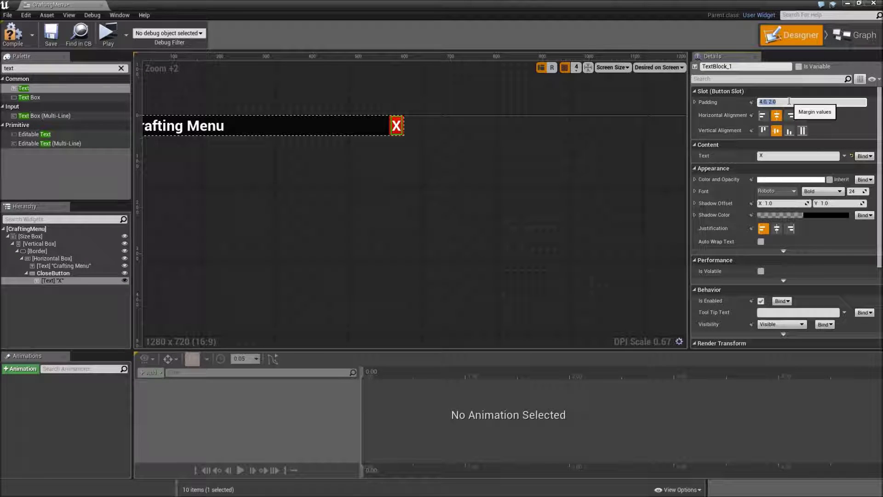
type("12.0, 5")
key("Return")
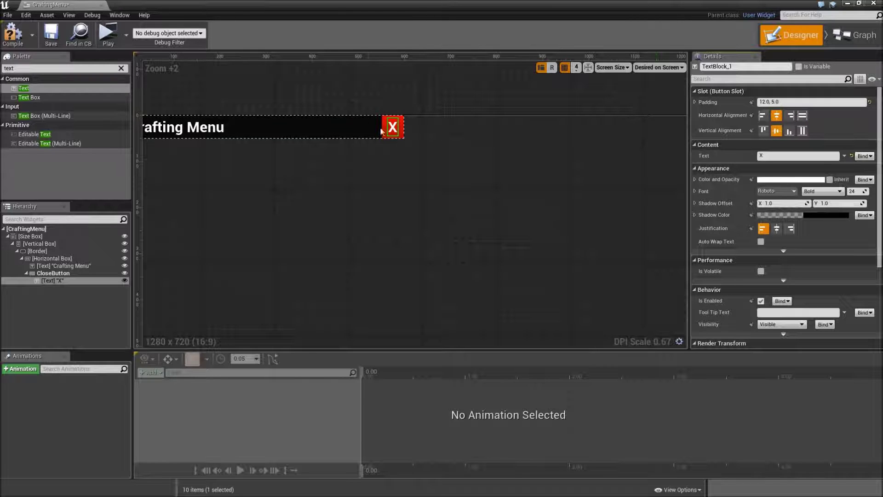
Step: Collapse the Border branch and add a Size Box under the Vertical Box
left_click(18, 251)
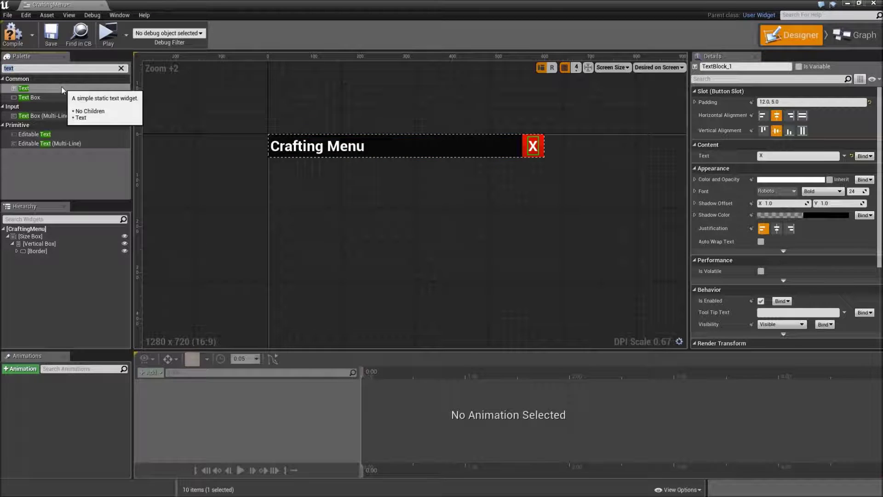
type("siz")
left_click_drag(61, 85, 51, 243)
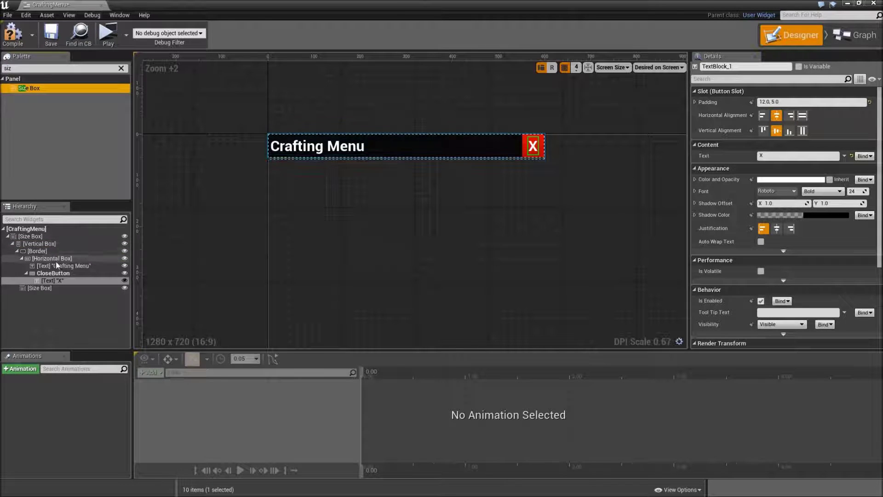
Step: Give the new Size Box a 500 height override
left_click(54, 288)
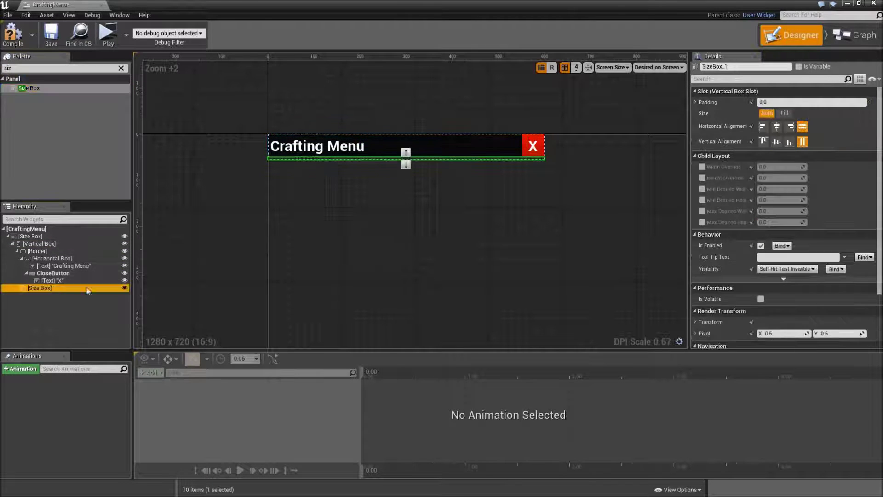
left_click(702, 177)
left_click(765, 177)
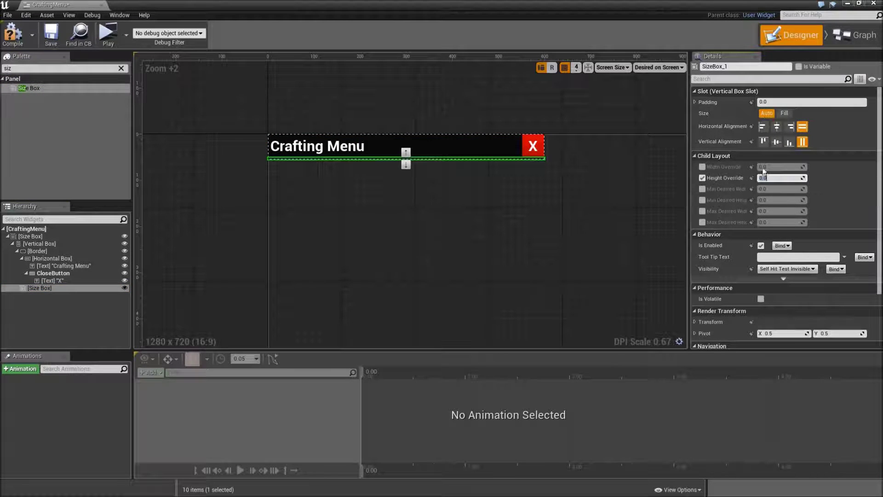
type("500")
key("Return")
Step: Nest a Horizontal Box inside that Size Box
scroll(460, 207, "down", 1)
left_click(29, 67)
type("siz")
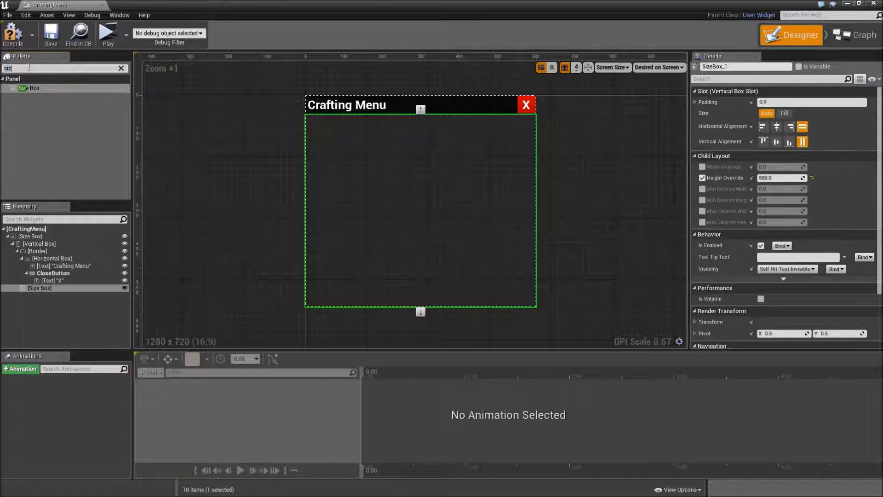
key("BackSpace")
key("BackSpace")
key("BackSpace")
type("hor")
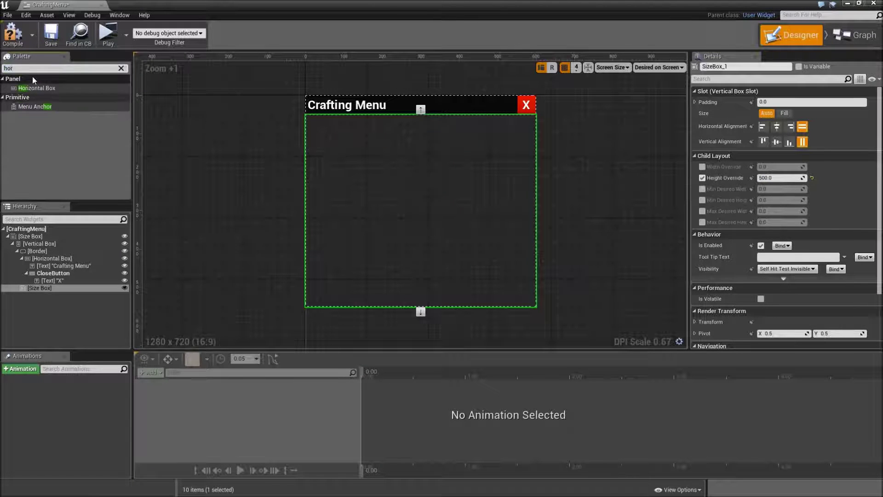
left_click_drag(37, 85, 61, 296)
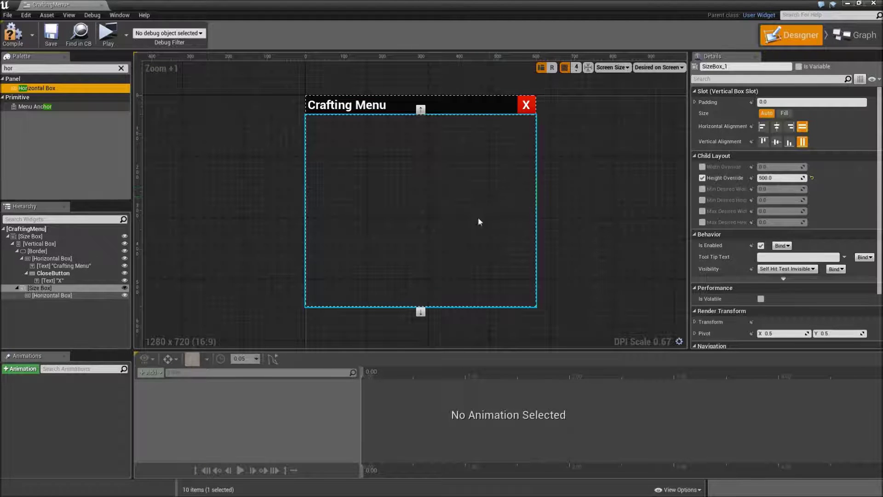
Step: Add a Size Box with a 160 width override into the new Horizontal Box
left_click(37, 68)
type("size")
left_click_drag(32, 88, 100, 303)
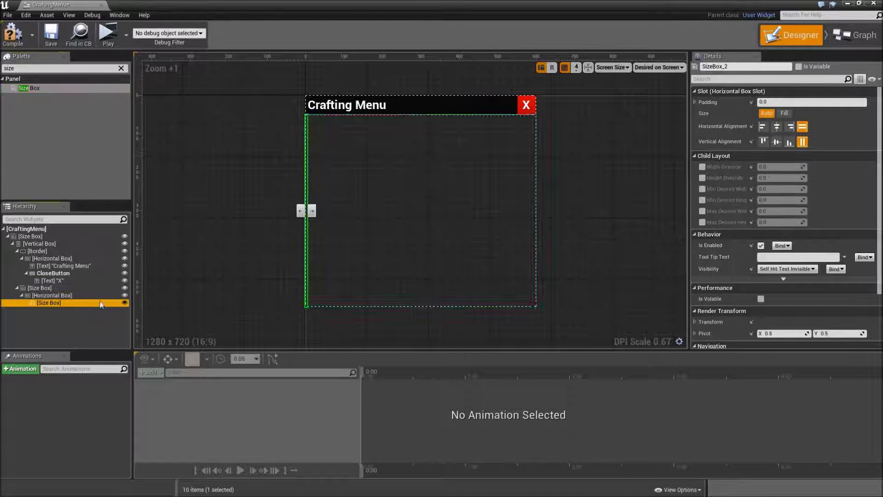
left_click(702, 167)
left_click(763, 166)
type("16")
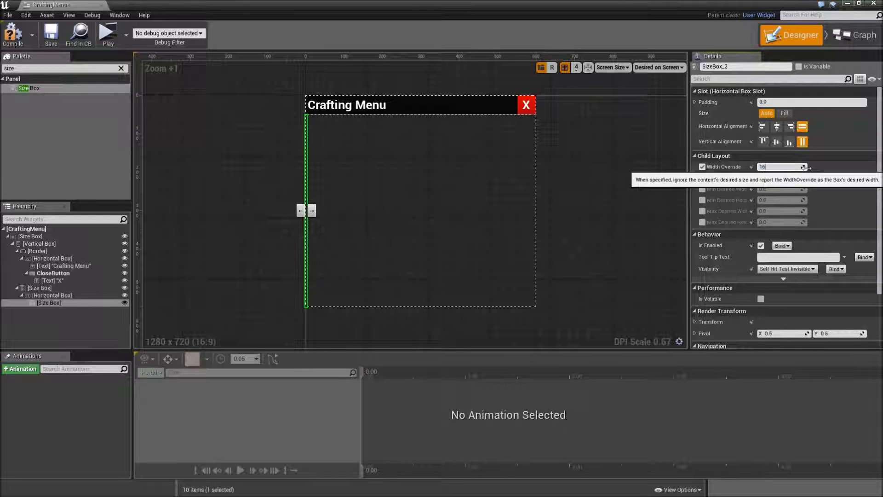
type("0")
key("Return")
Step: Place a Border inside the 160-wide Size Box with content padding 0
left_click(59, 68)
type("border")
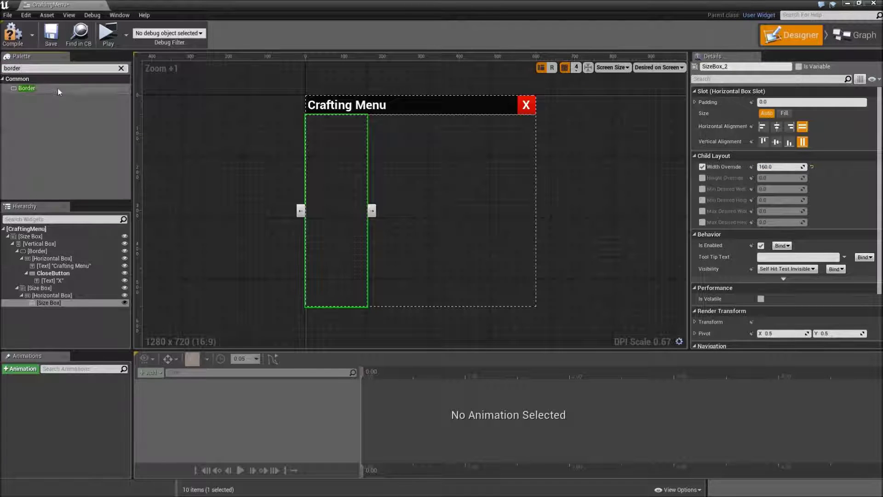
left_click_drag(57, 87, 82, 302)
type("0")
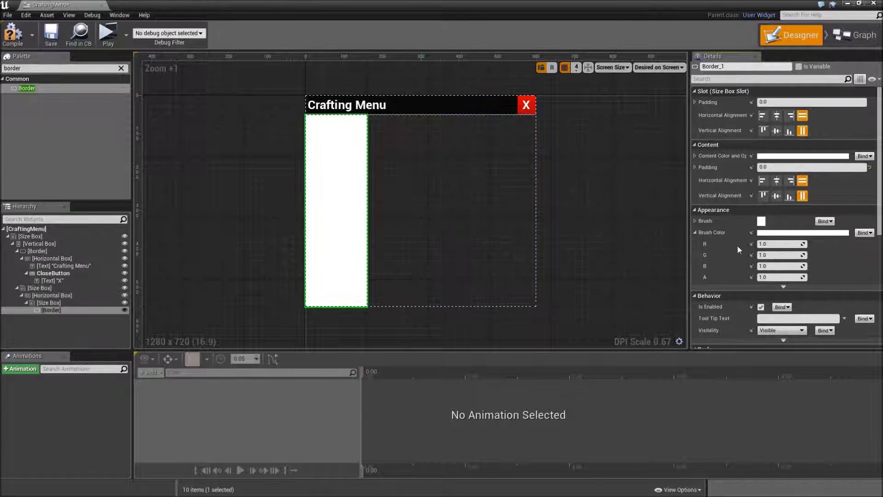
Step: Tint the left column's border dark grey with 0.4 alpha
left_click(786, 236)
left_click_drag(724, 286, 724, 344)
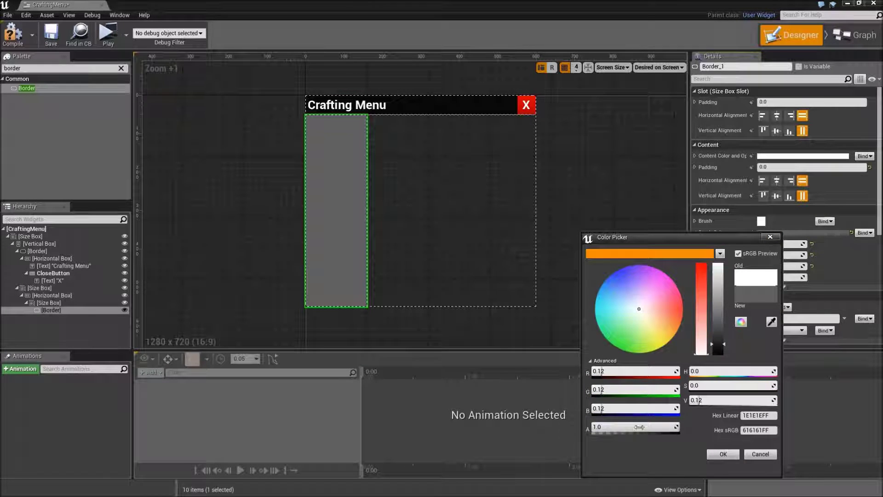
left_click(630, 427)
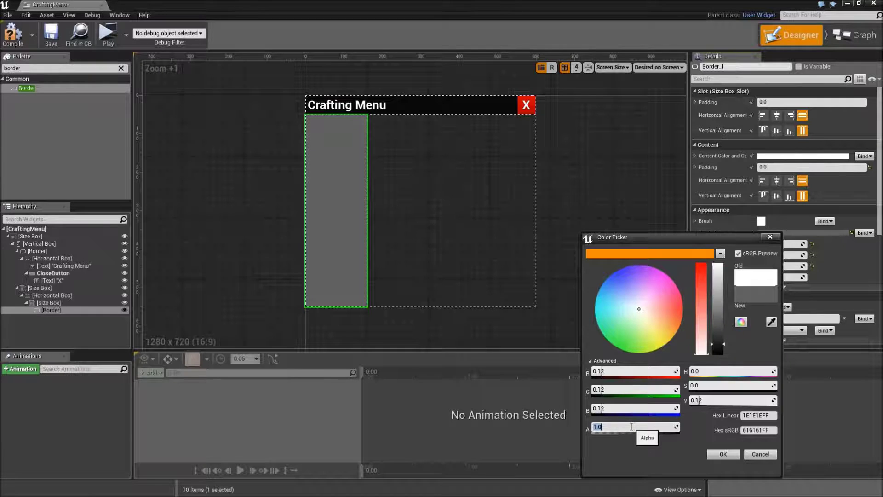
type("0.4")
left_click(722, 453)
Step: Add a Scroll Box inside the Border, name it CraftableItemsScrollBox, and compile
left_click(26, 68)
type("scroll")
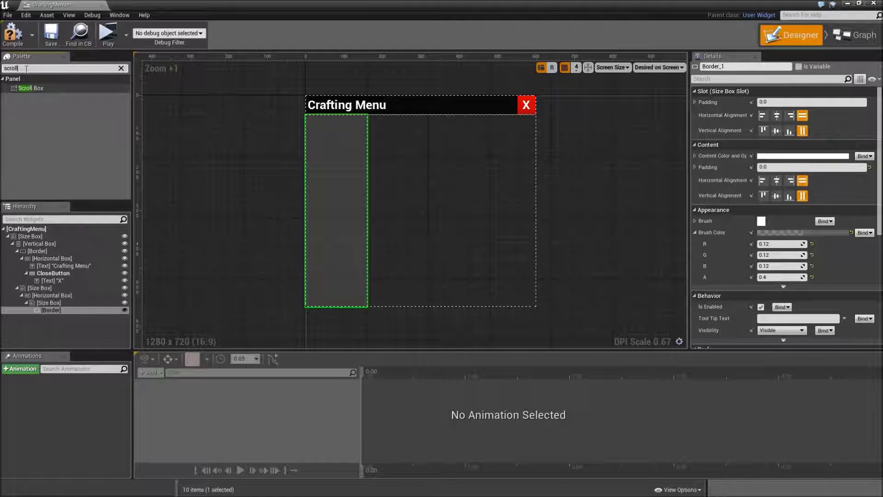
left_click_drag(31, 87, 66, 320)
left_click(750, 67)
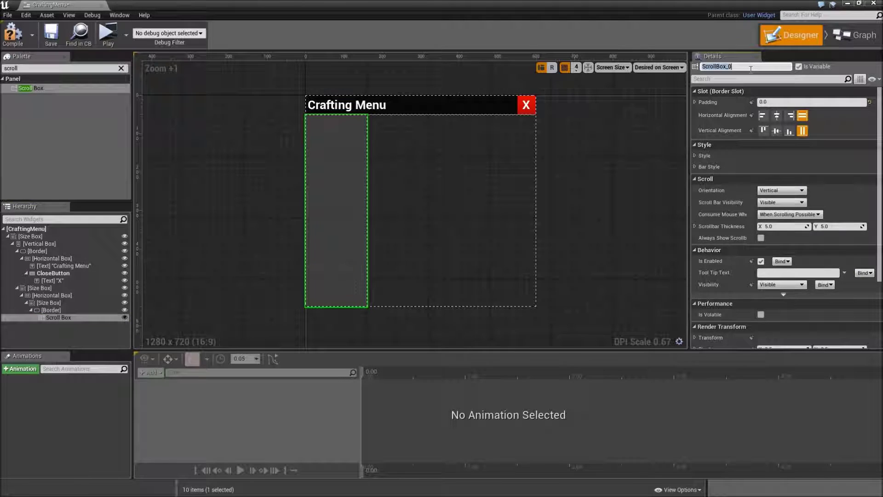
type("CraftableItemsScrollBox")
key("Return")
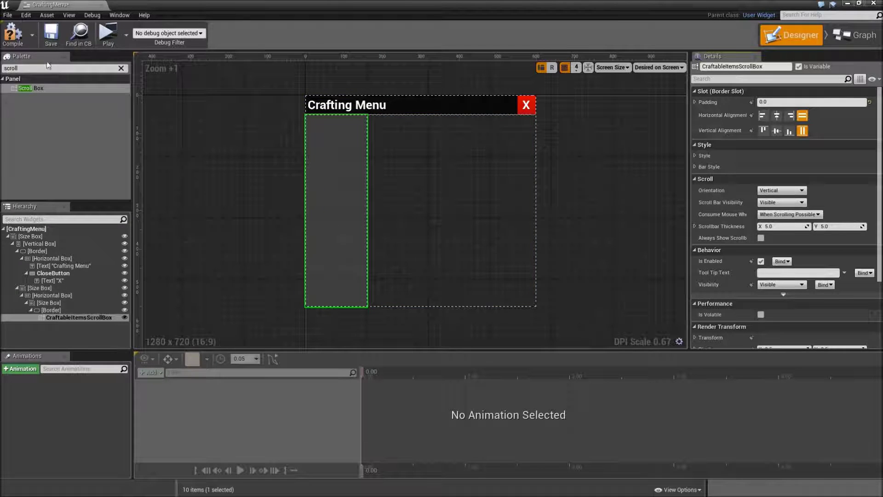
left_click(22, 43)
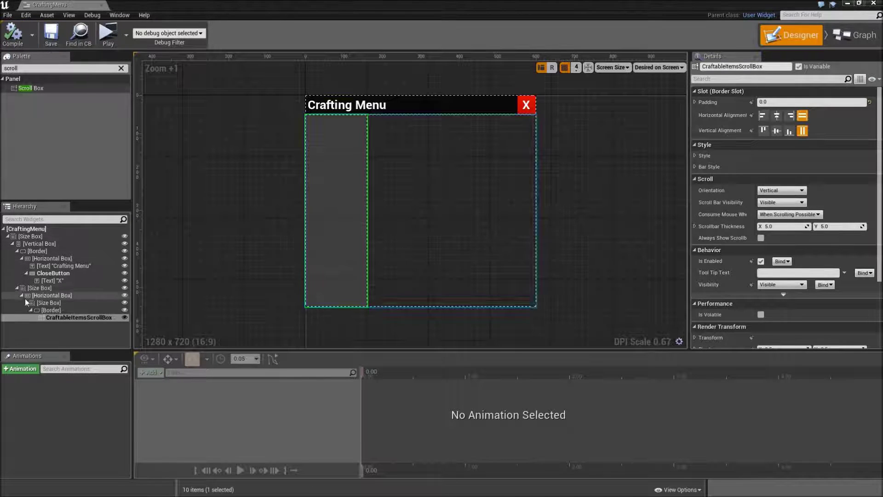
Step: Collapse the left Size Box and add a new Border beside the left column
double_click(26, 302)
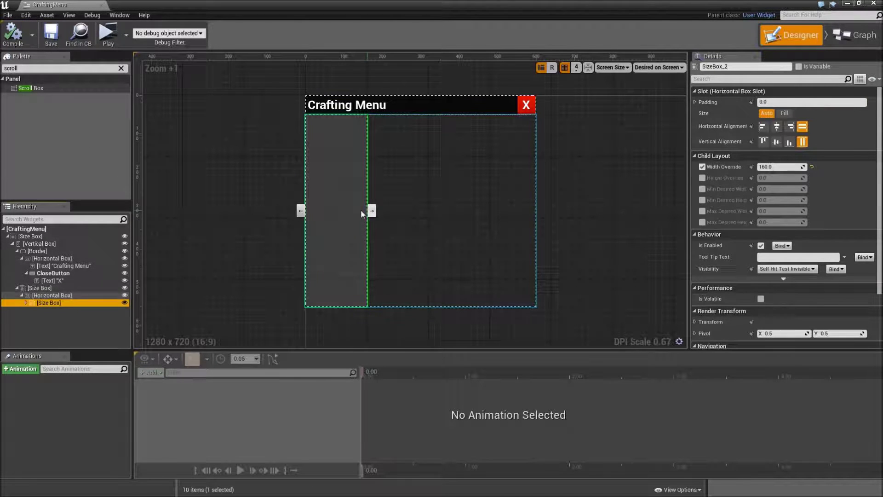
double_click(57, 72)
type("border")
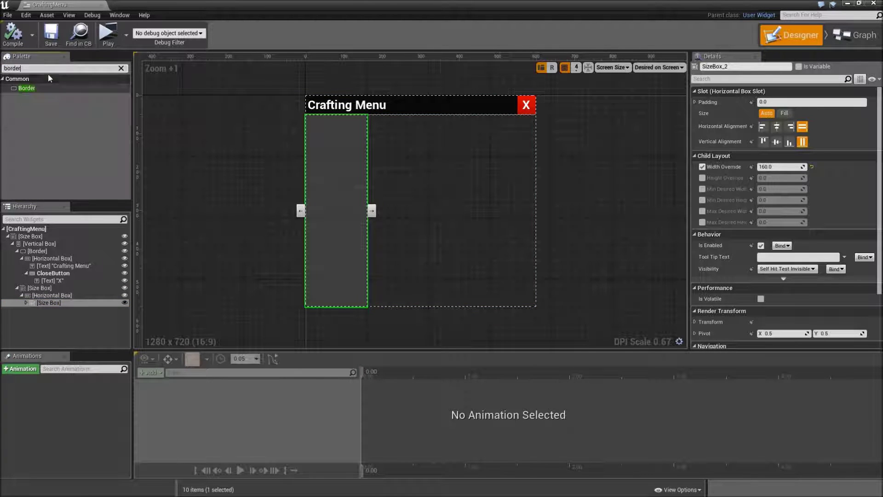
left_click_drag(34, 87, 71, 307)
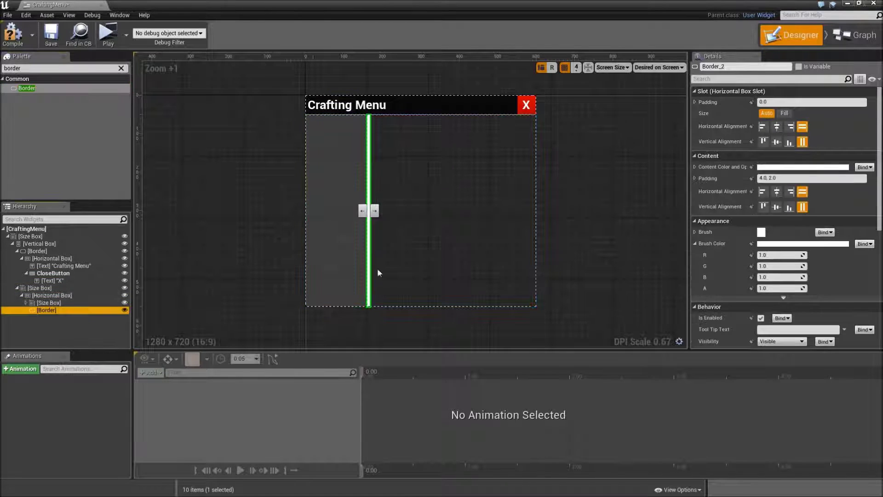
Step: Make the new border Fill, with 0 content padding and black at 0.4 alpha
left_click(785, 113)
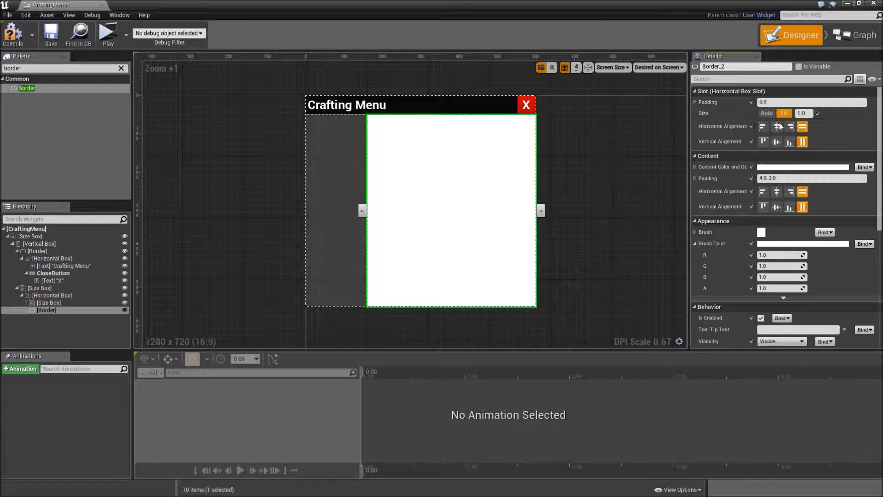
left_click(780, 179)
type("0")
key("Return")
left_click(772, 246)
left_click_drag(704, 286, 701, 405)
left_click(598, 426)
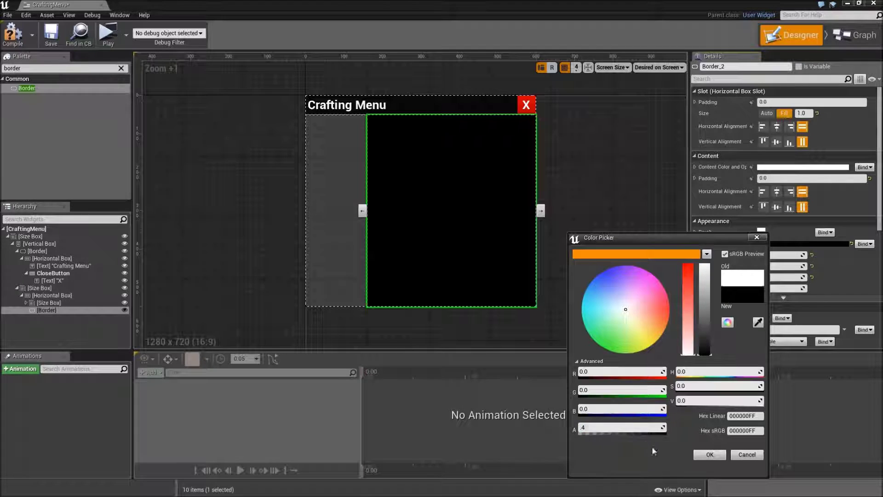
left_click(710, 454)
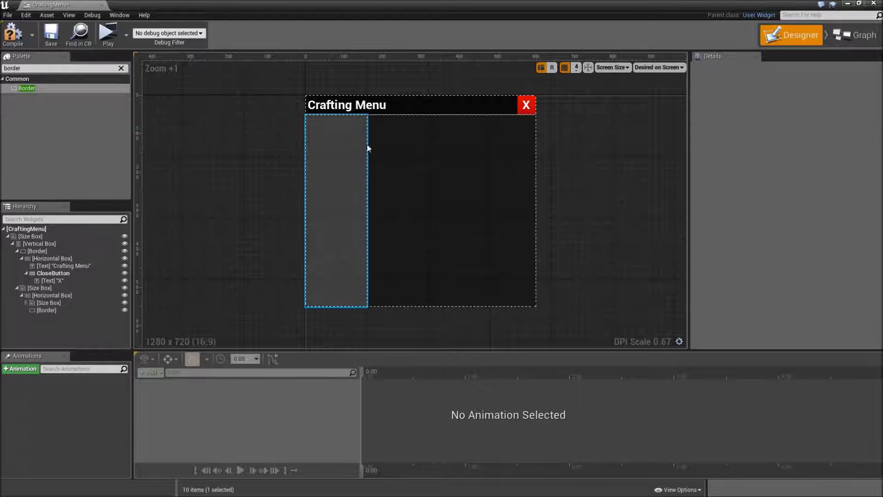
Step: Put a Scroll Box inside the right-hand border
left_click(459, 211)
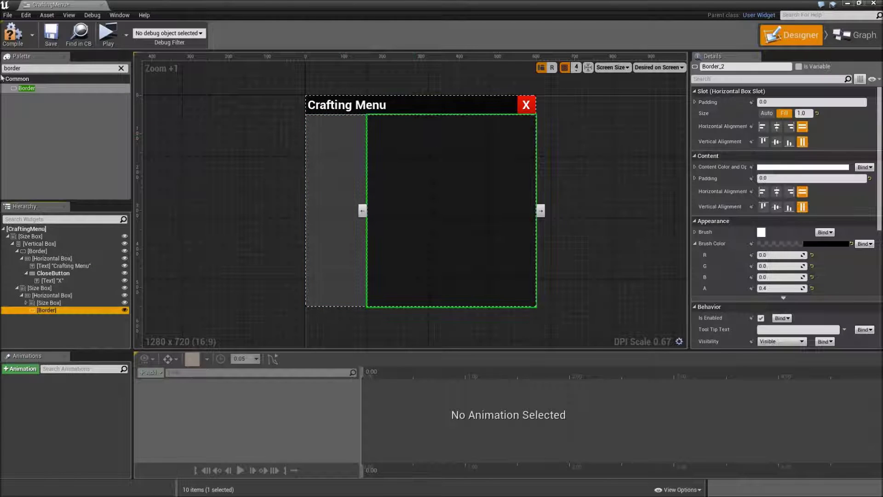
left_click(52, 68)
type("scroll")
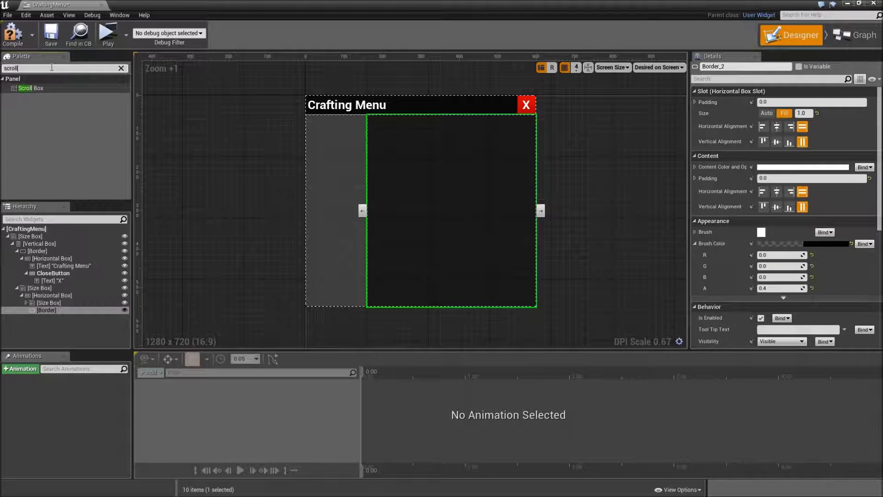
left_click_drag(46, 88, 72, 314)
Step: Put a Vertical Box inside the right-hand Scroll Box
left_click(42, 71)
type("vertical")
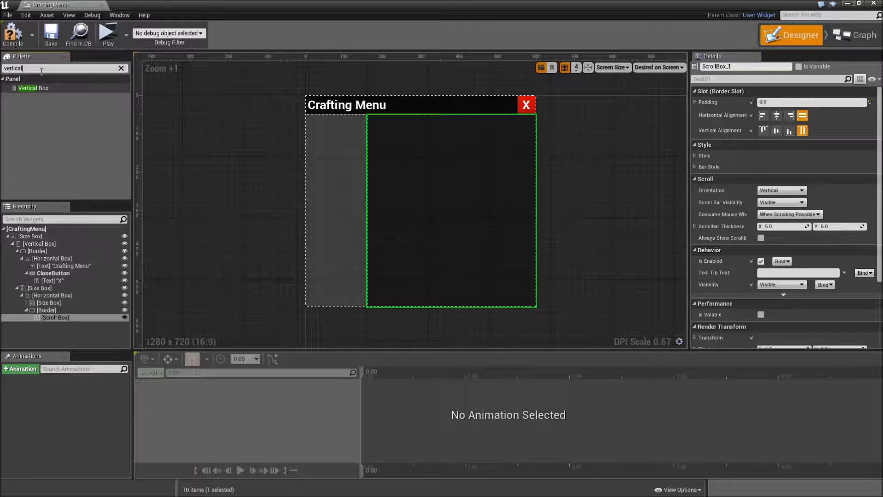
left_click_drag(32, 88, 60, 324)
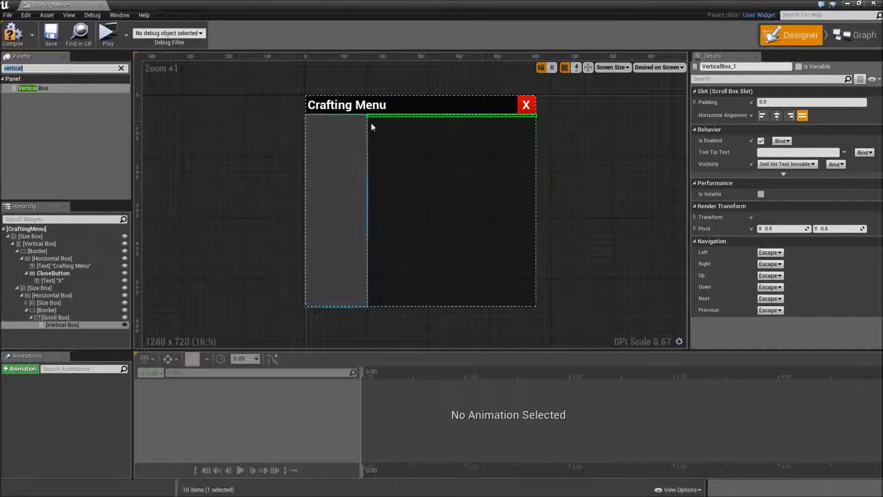
Step: Add a Horizontal Box inside the Vertical Box
key("ctrl+a")
key("BackSpace")
type("hori")
left_click_drag(108, 89, 92, 324)
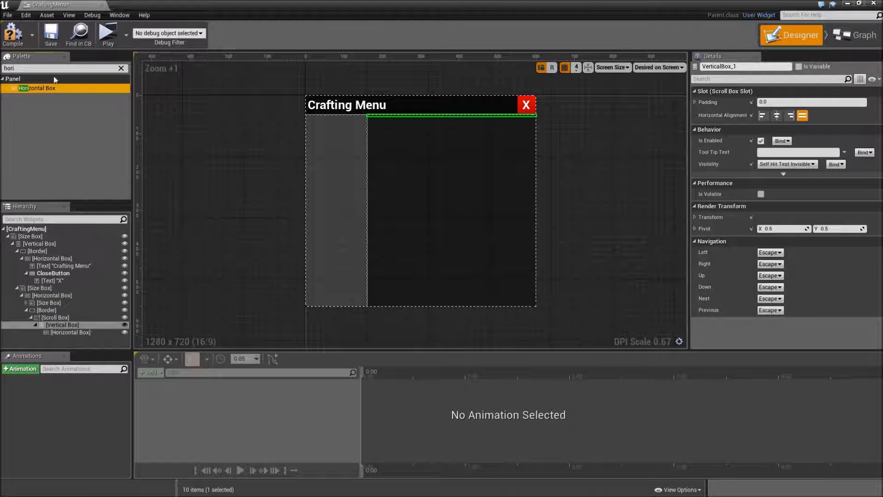
left_click(38, 68)
Step: Add a Size Box inside the Horizontal Box with a left padding of 10
type("size")
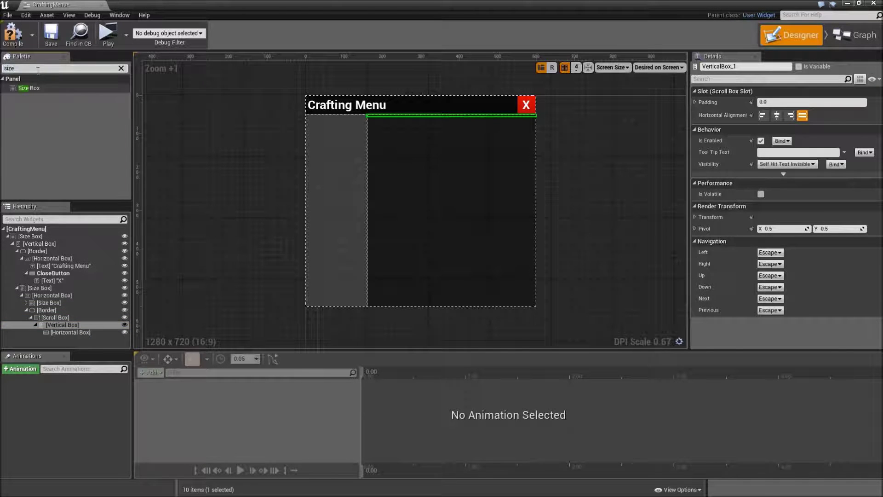
left_click_drag(32, 88, 75, 340)
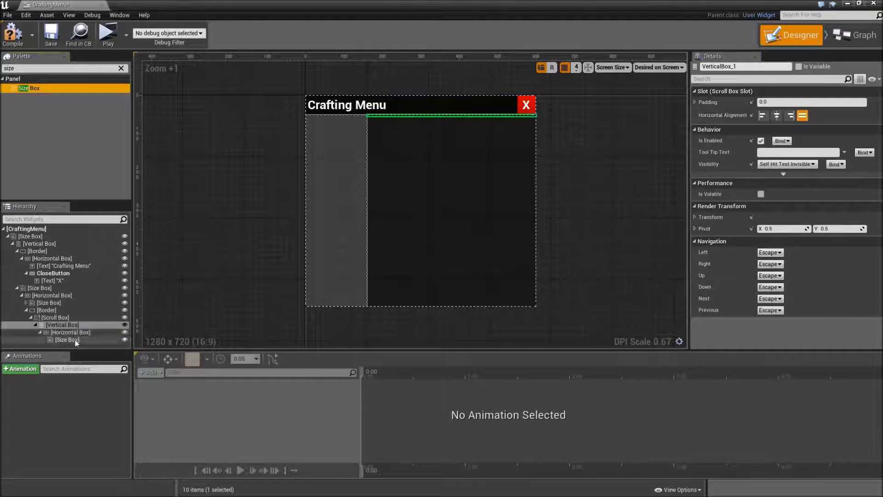
left_click(710, 104)
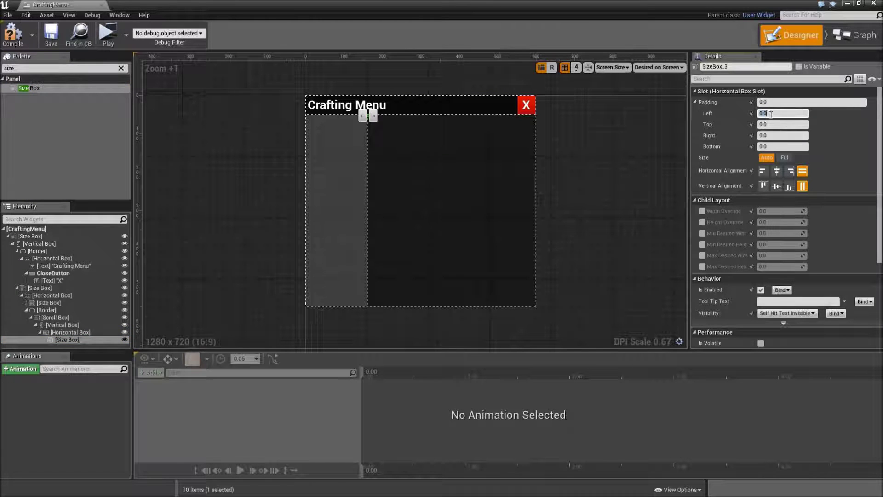
left_click(778, 113)
type("10")
key("Return")
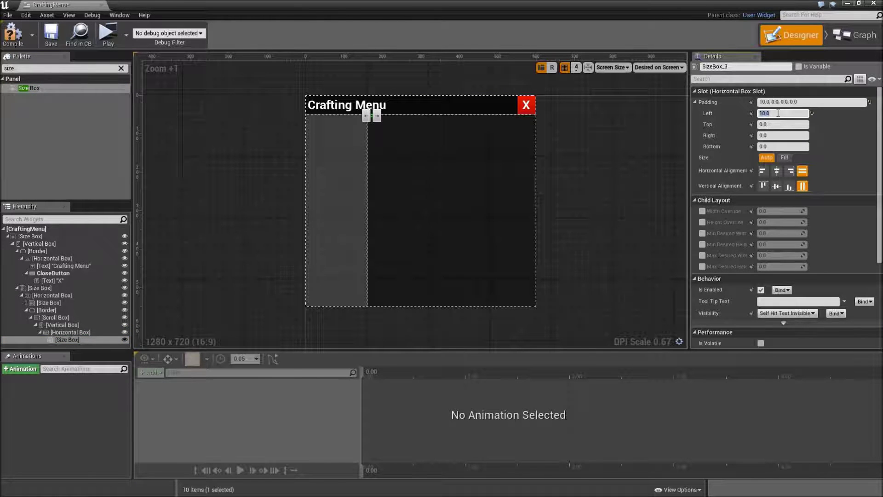
Step: Center the Size Box and override its width and height to 100
left_click(777, 172)
left_click(777, 186)
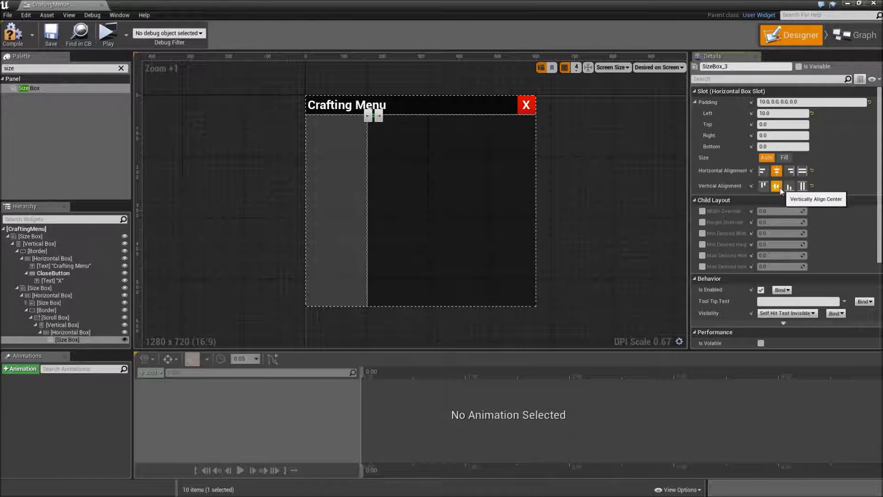
left_click(701, 212)
left_click(702, 222)
left_click(764, 212)
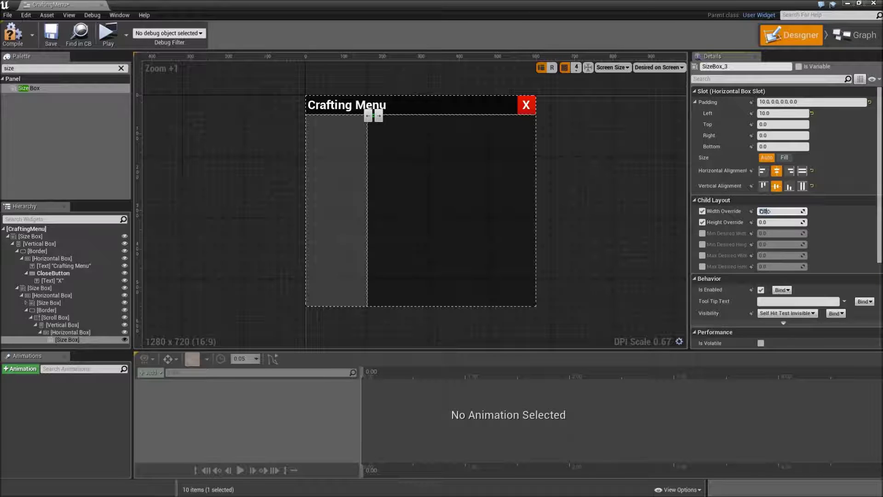
key("Return")
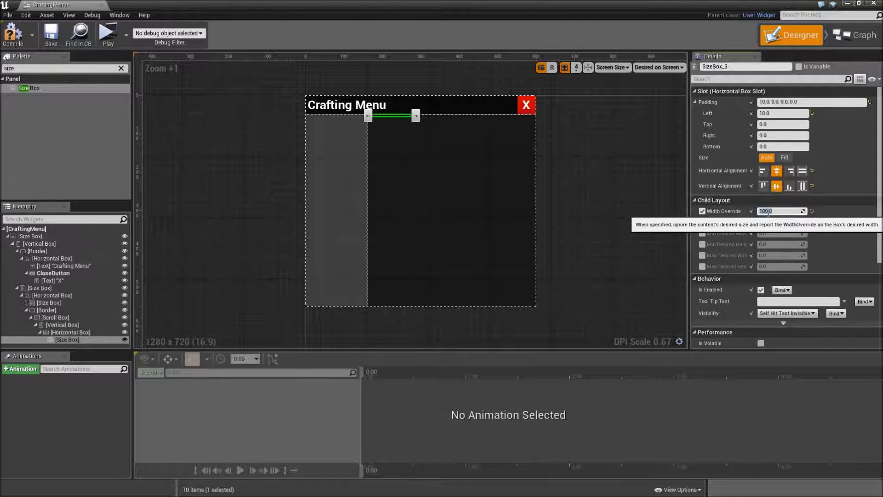
left_click(762, 222)
type("100")
key("Return")
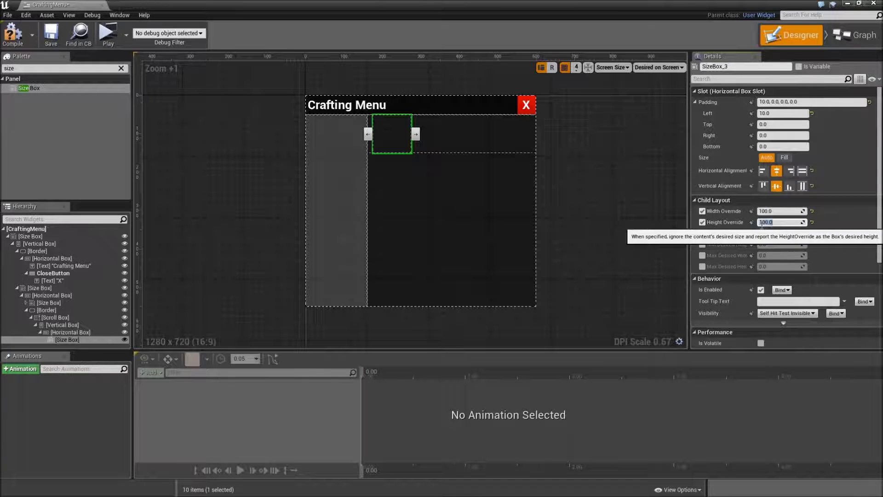
Step: Place an Image inside the Size Box and name it ItemIcon
left_click(33, 68)
type("imag")
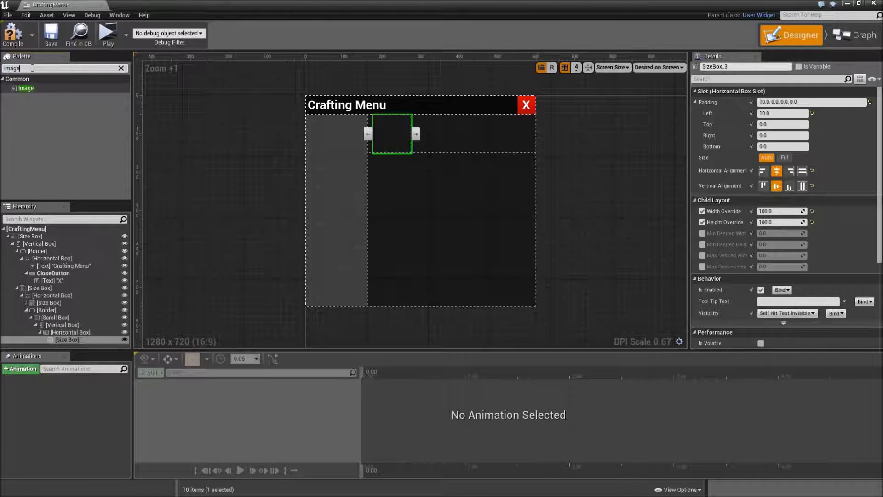
left_click_drag(26, 88, 78, 344)
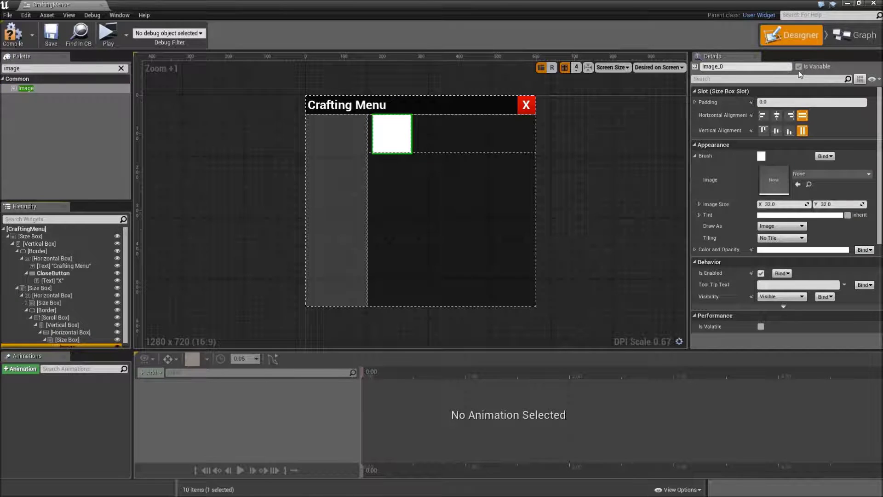
left_click(734, 67)
key("BackSpace")
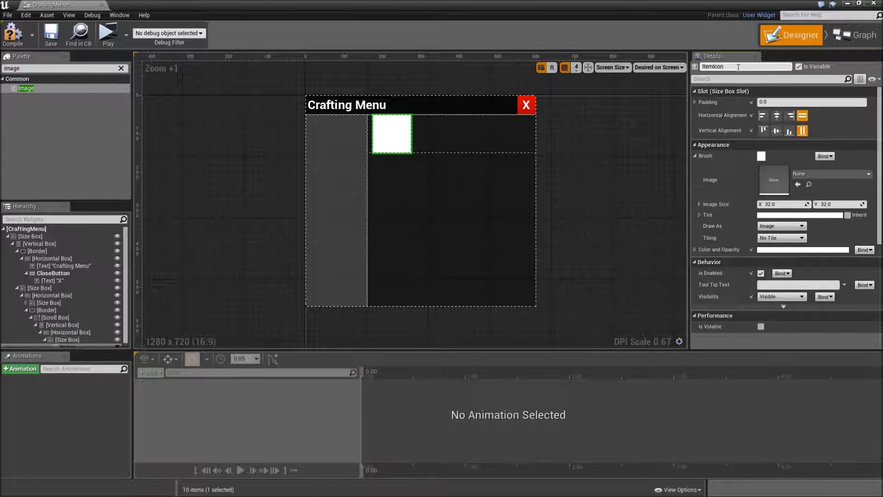
key("Return")
left_click(42, 69)
Step: Add a text block beside ItemIcon, name it NameText, and mark it as a variable
type("tex")
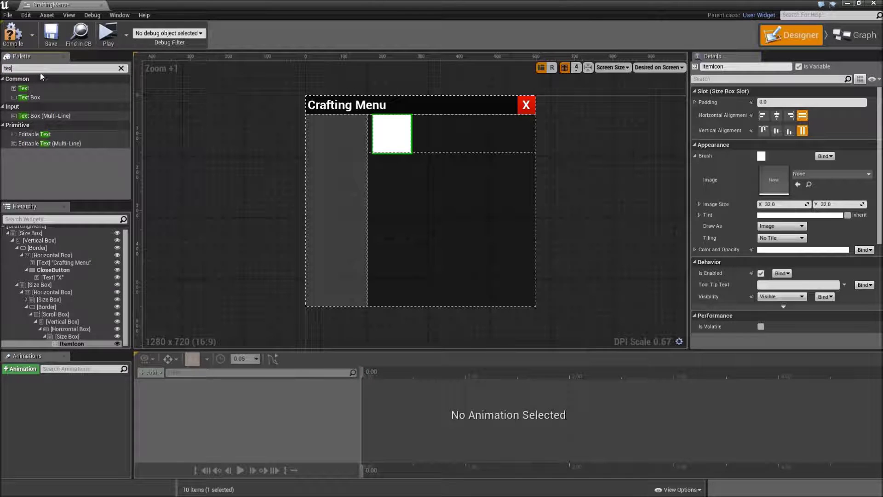
left_click_drag(33, 89, 85, 338)
left_click(77, 344)
left_click(745, 67)
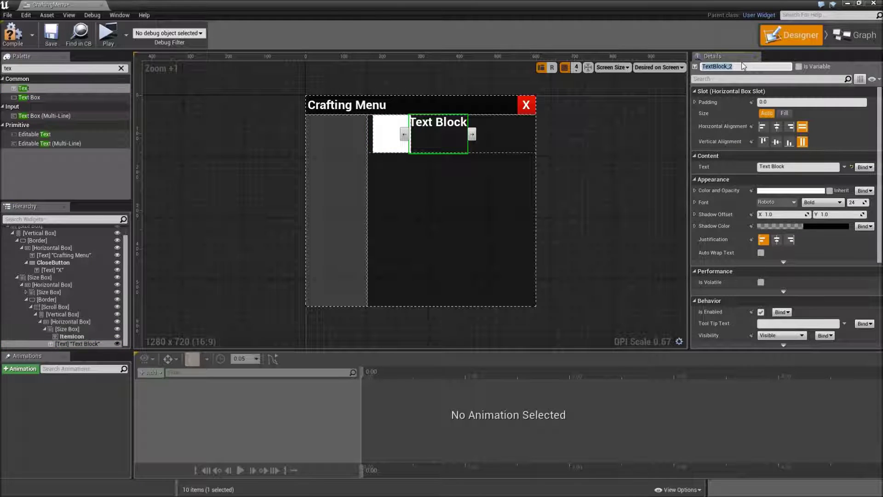
type("NameT")
key("Return")
left_click(798, 67)
left_click(391, 133)
left_click(441, 138)
Step: Make NameText fill the row, centered, in 26-point Bold Italic
scroll(457, 102, "up", 8)
left_click(784, 157)
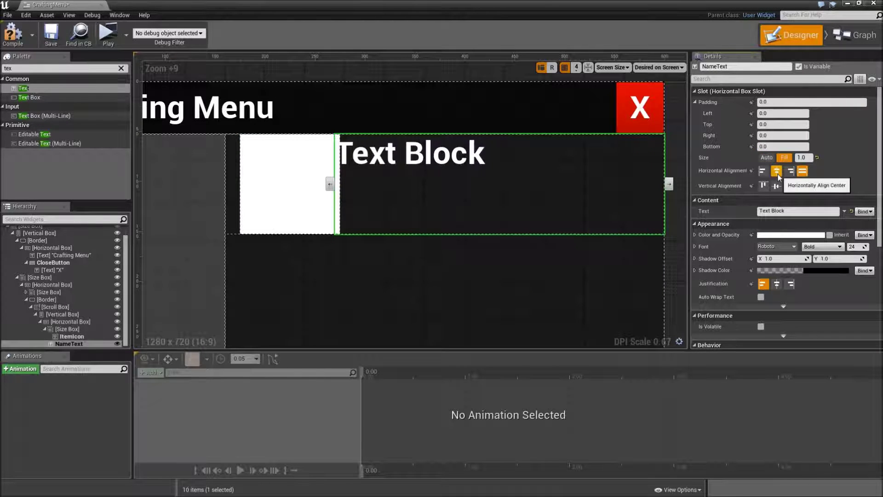
left_click(777, 173)
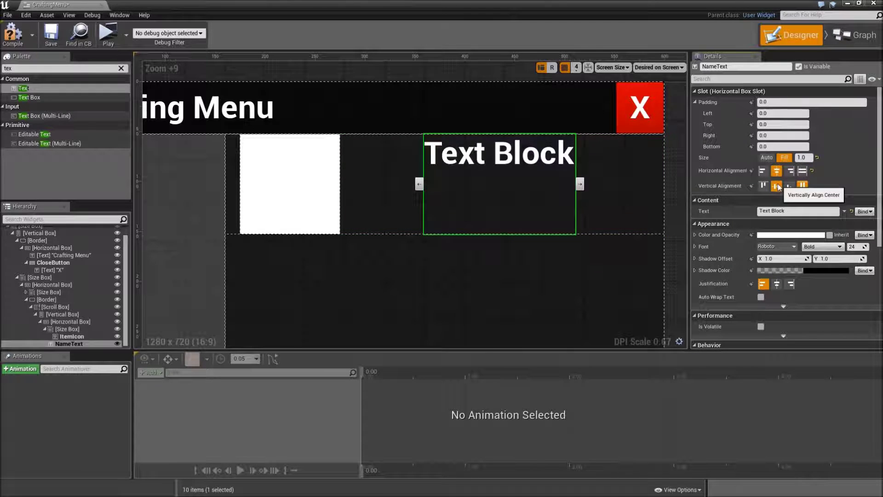
left_click(777, 186)
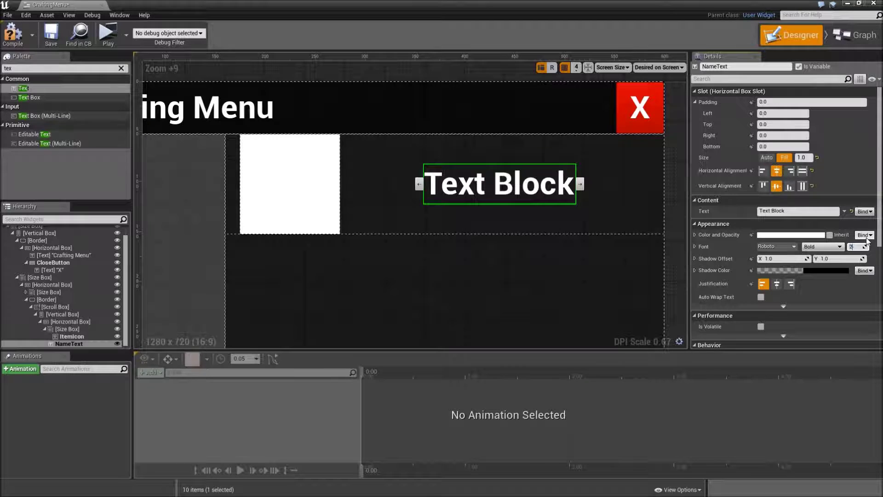
type("6")
key("Return")
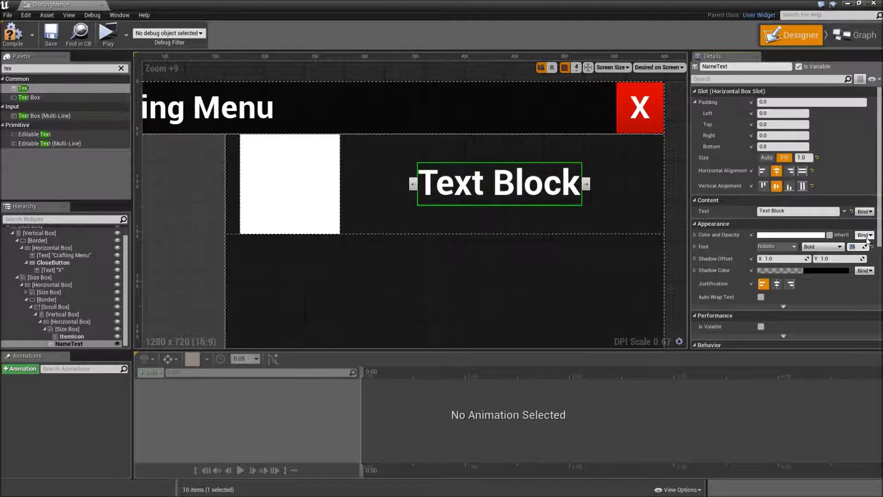
left_click(823, 251)
left_click(820, 269)
Step: Stretch the item icon's Size Box to fill its slot
left_click(67, 329)
scroll(169, 338, "down", 3)
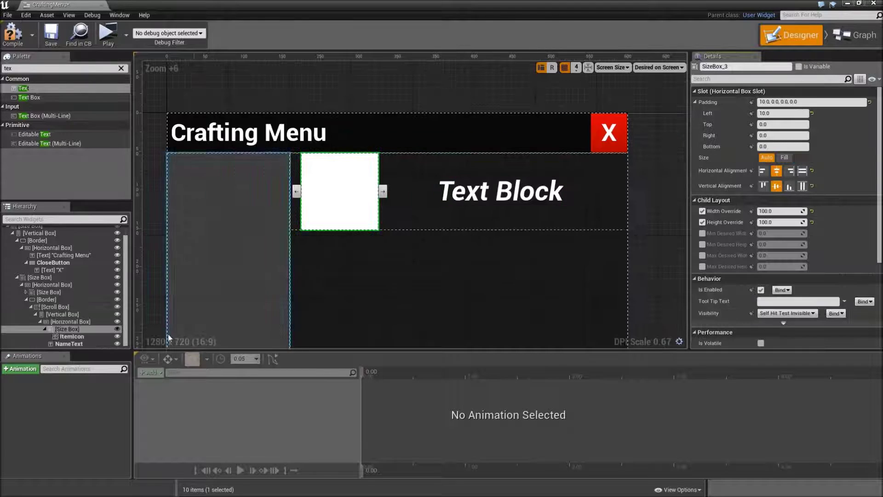
left_click(777, 186)
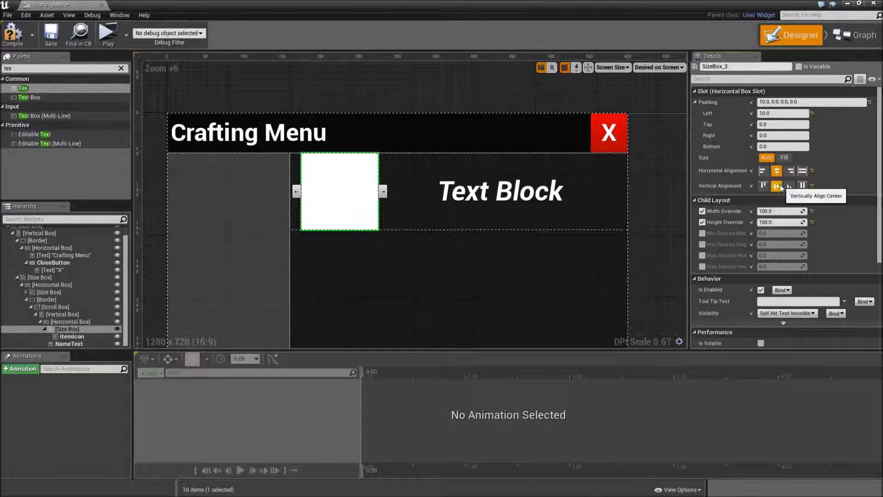
left_click(802, 170)
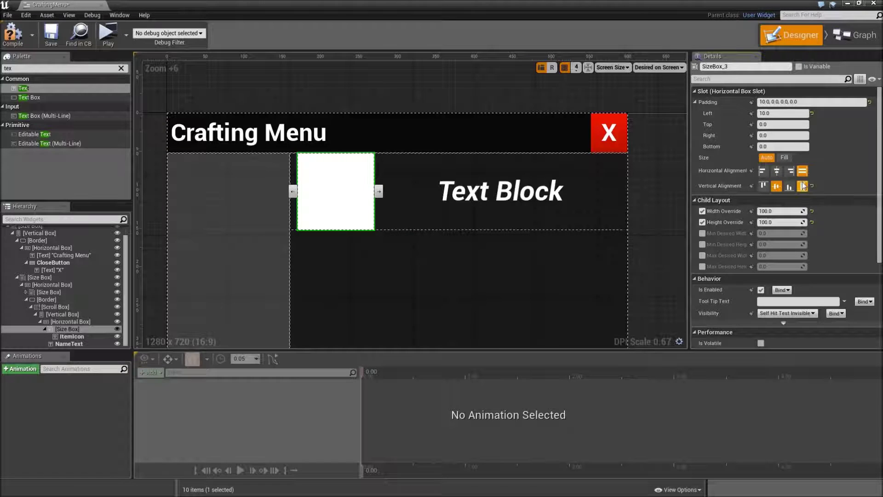
Step: Center-justify the NameText text and collapse the inner row in the hierarchy
left_click(515, 198)
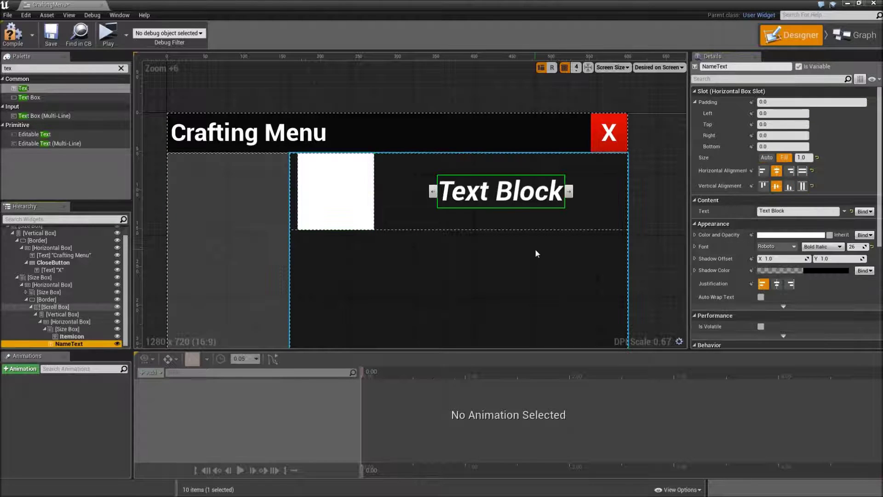
left_click(776, 285)
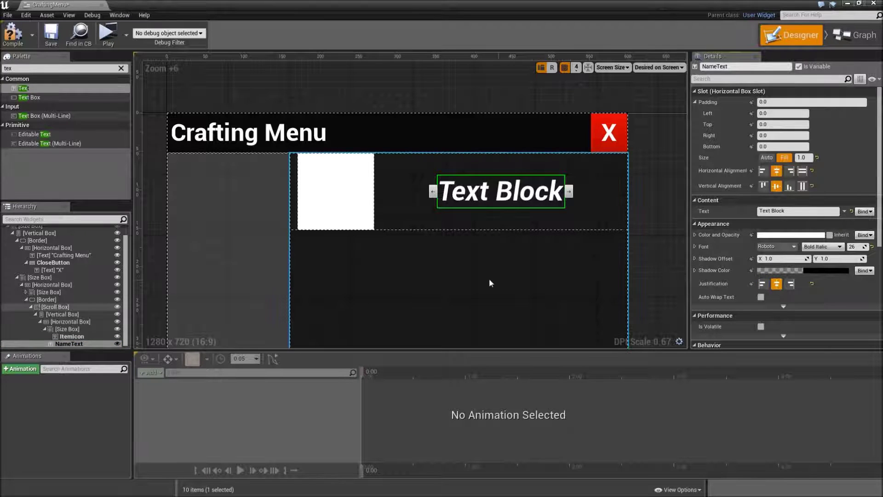
left_click(40, 321)
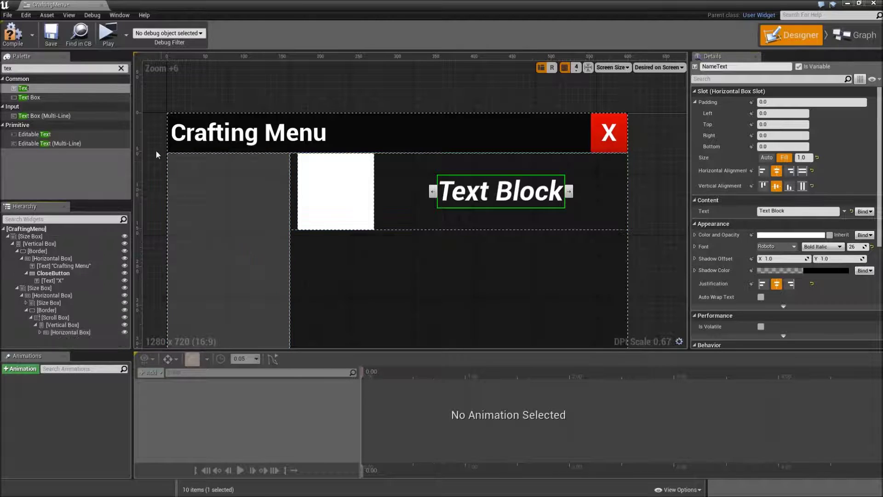
left_click(53, 68)
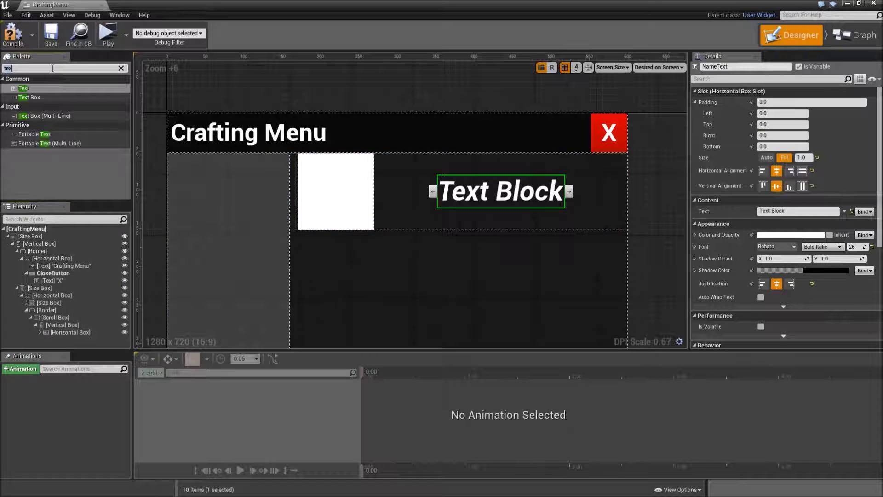
Step: Add a text block below the icon row named Description, marked as a variable
left_click_drag(50, 87, 82, 324)
left_click(82, 343)
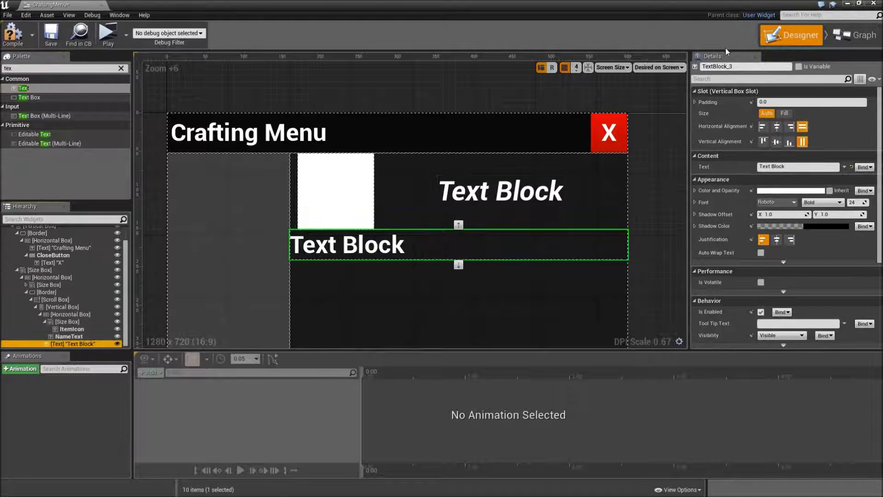
left_click(740, 67)
type("Desc")
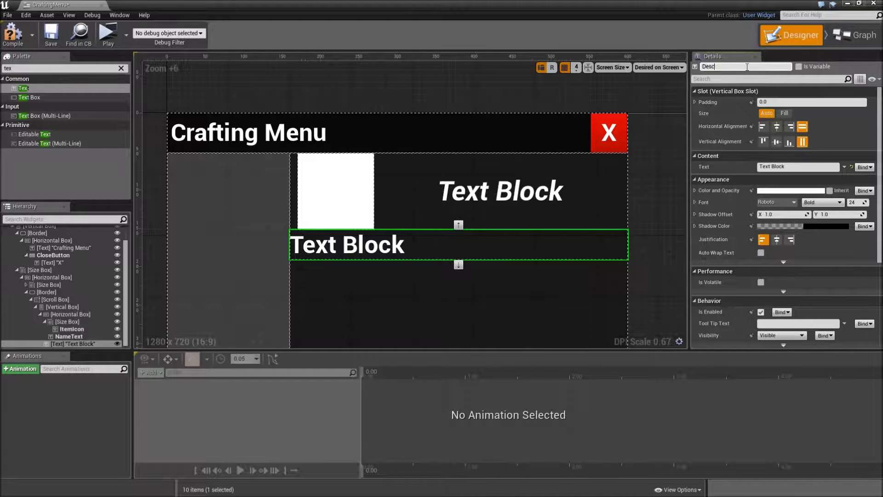
type("ription")
key("Return")
left_click(797, 67)
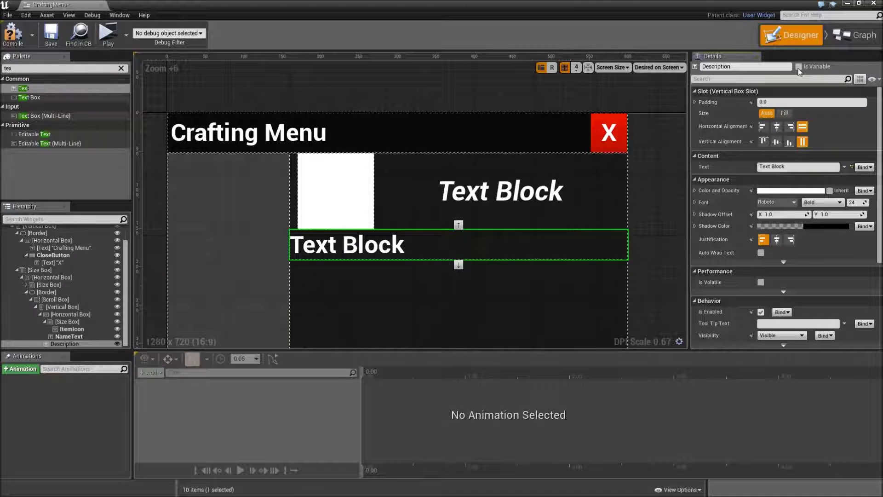
Step: Give Description 10 left and top padding, 20-point Regular font, and auto-wrap
left_click(695, 102)
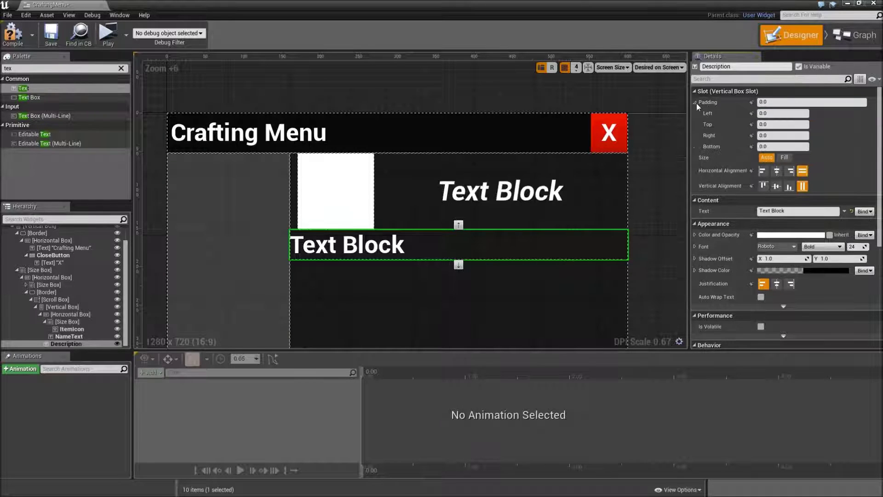
left_click(778, 113)
type("10")
key("Return")
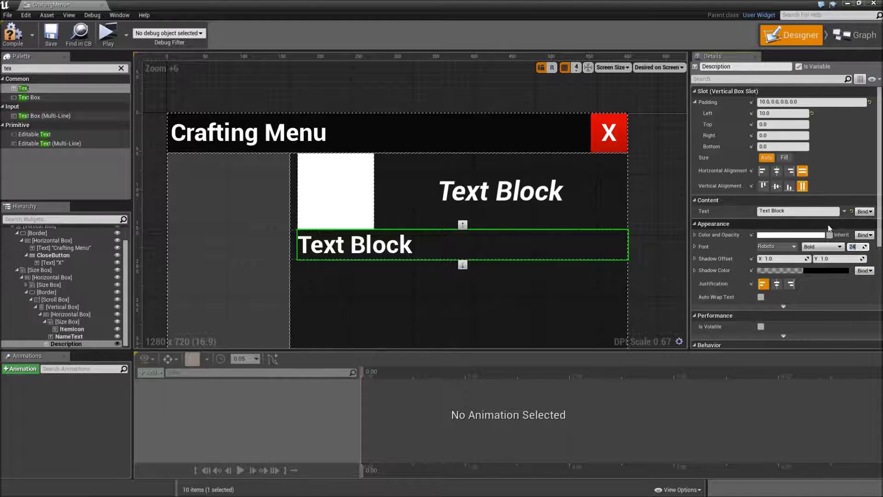
type("20")
key("Return")
left_click(821, 247)
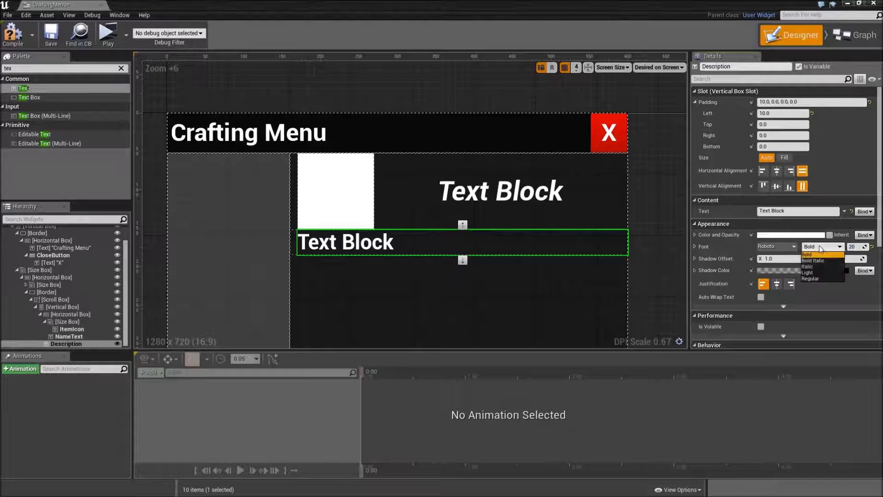
left_click(814, 278)
left_click(767, 125)
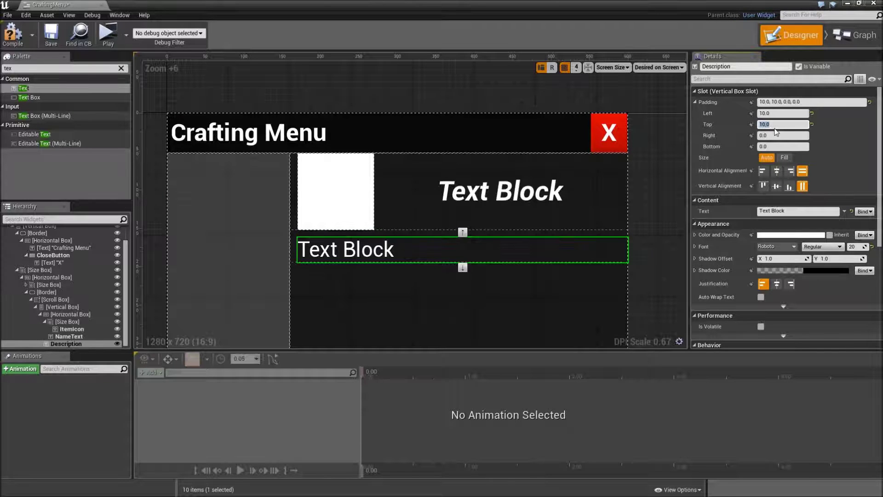
left_click(761, 297)
scroll(541, 258, "down", 2)
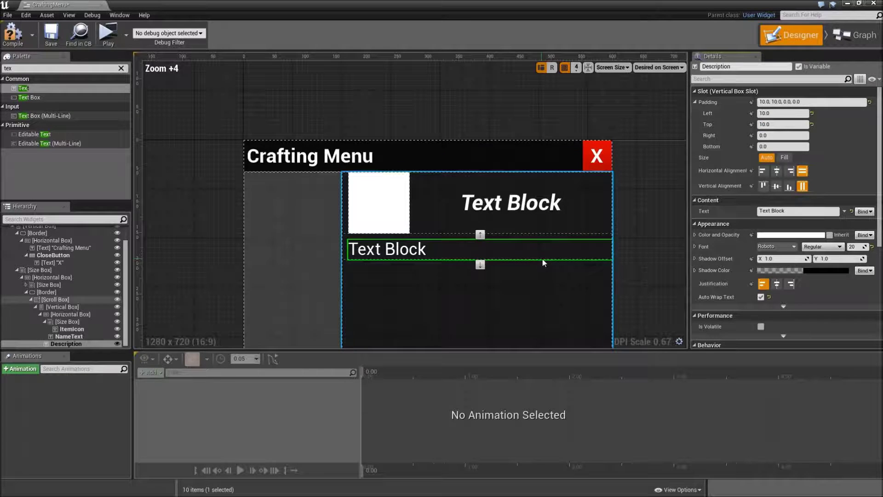